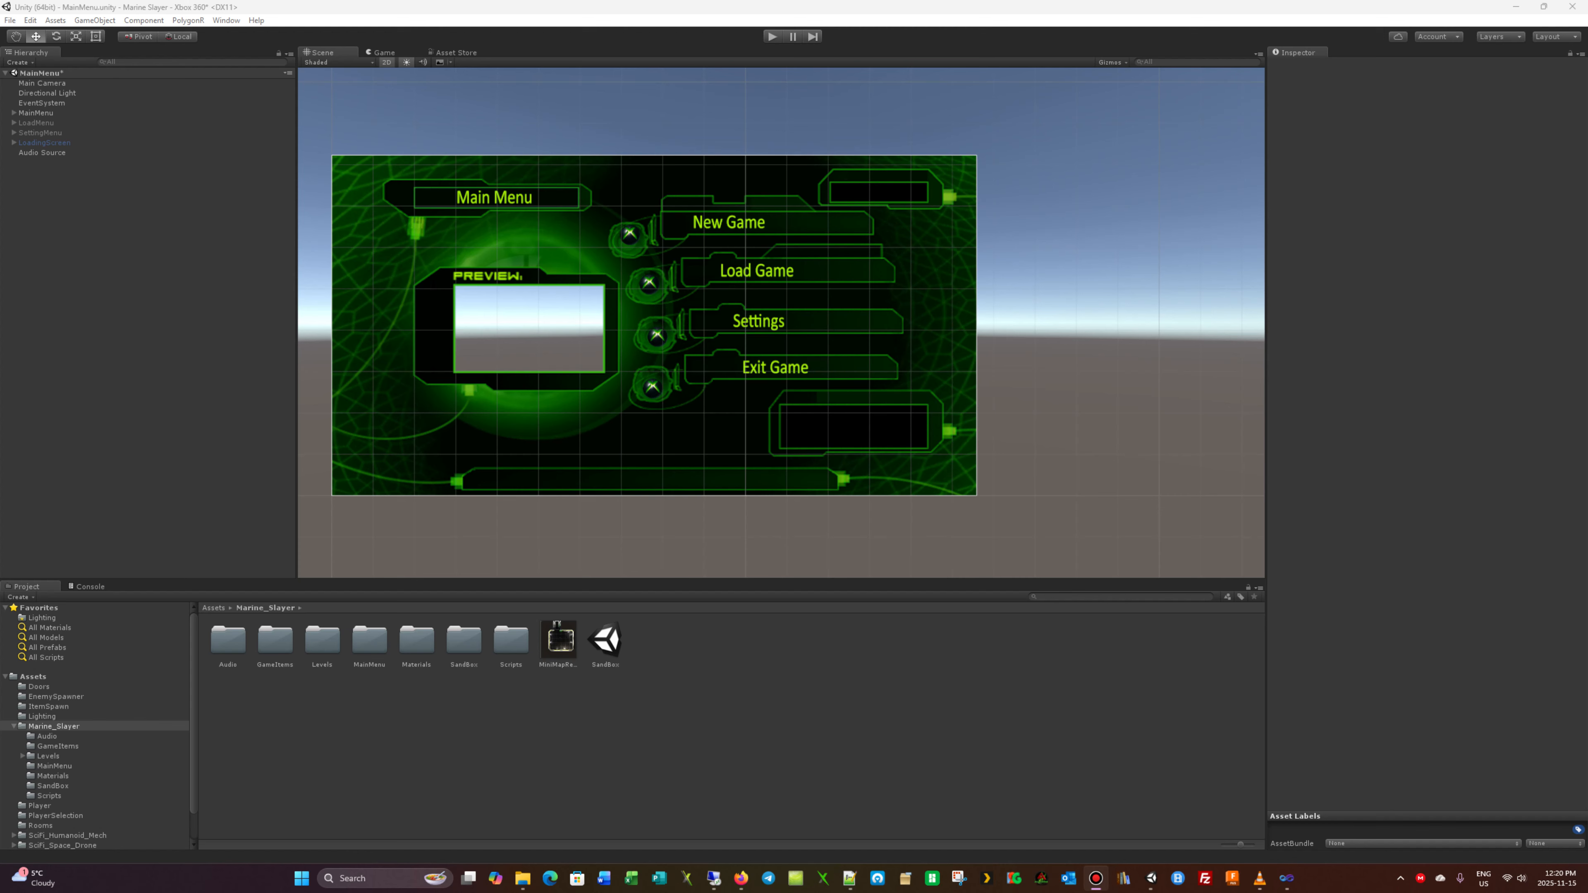
# Switch to the browser and look through the Pixabay sci-fi music results, then return to Unity.
pyautogui.hotkey('alt', 'Tab')
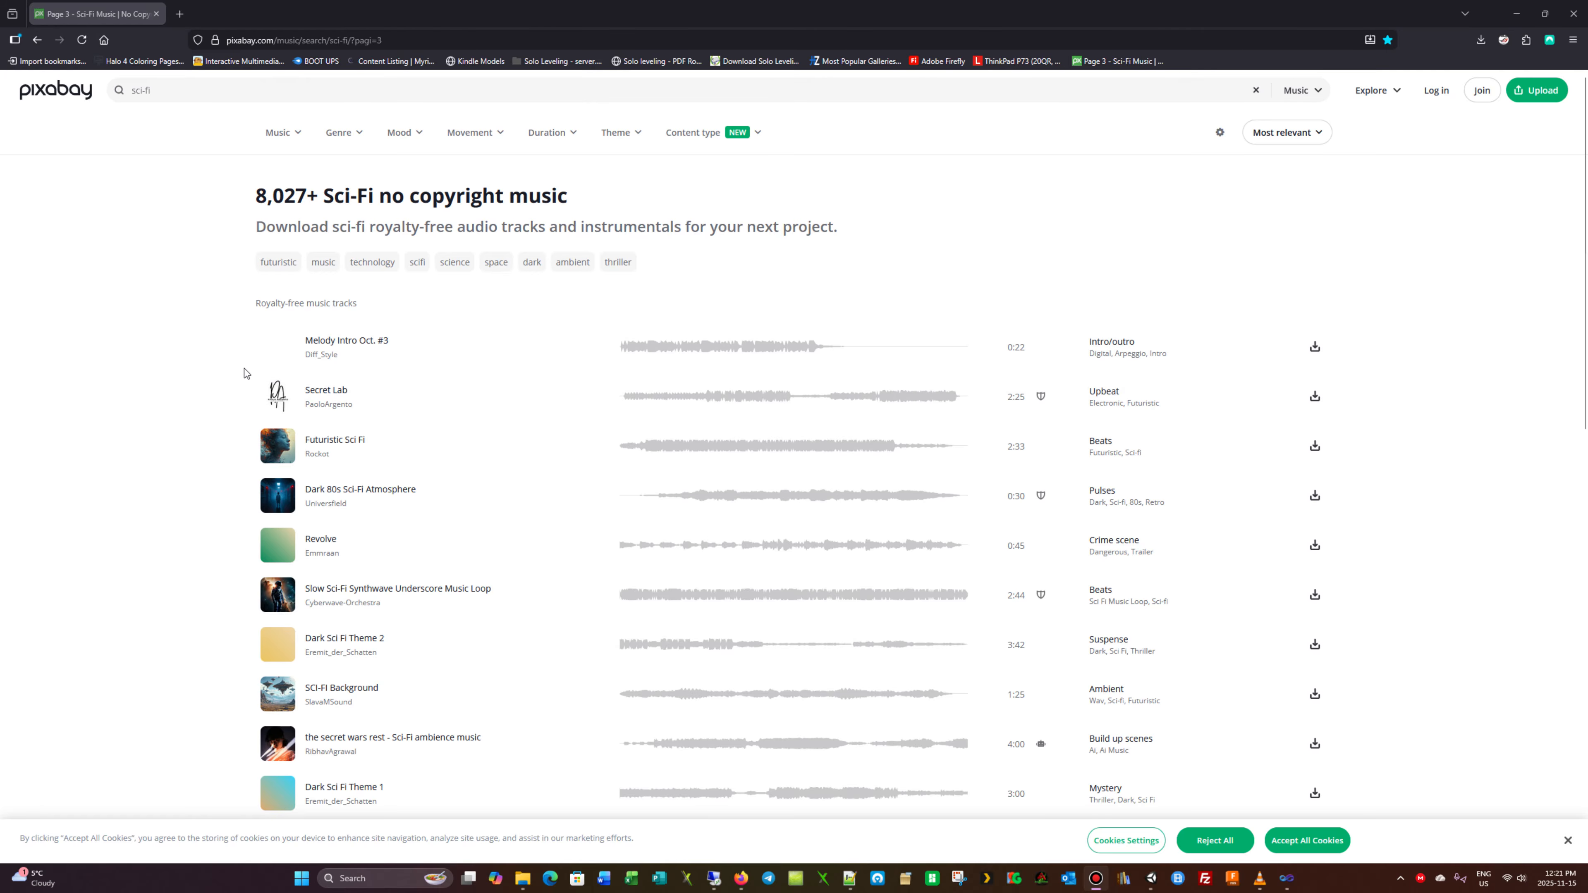
pyautogui.scroll(-1, 389, 436)
pyautogui.scroll(-4, 389, 436)
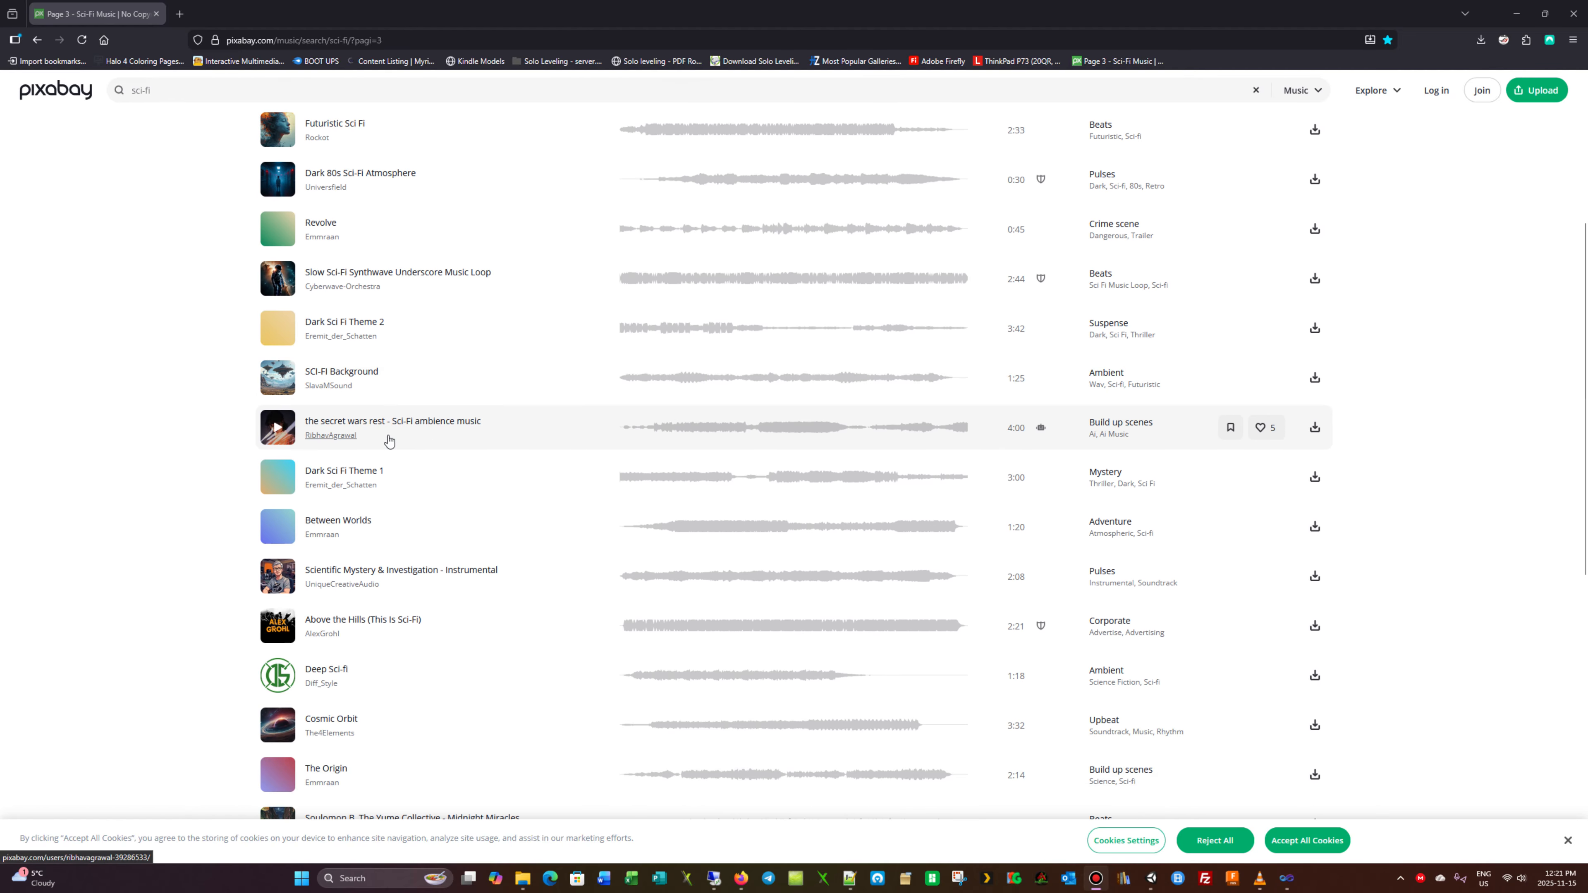
pyautogui.scroll(-7, 595, 567)
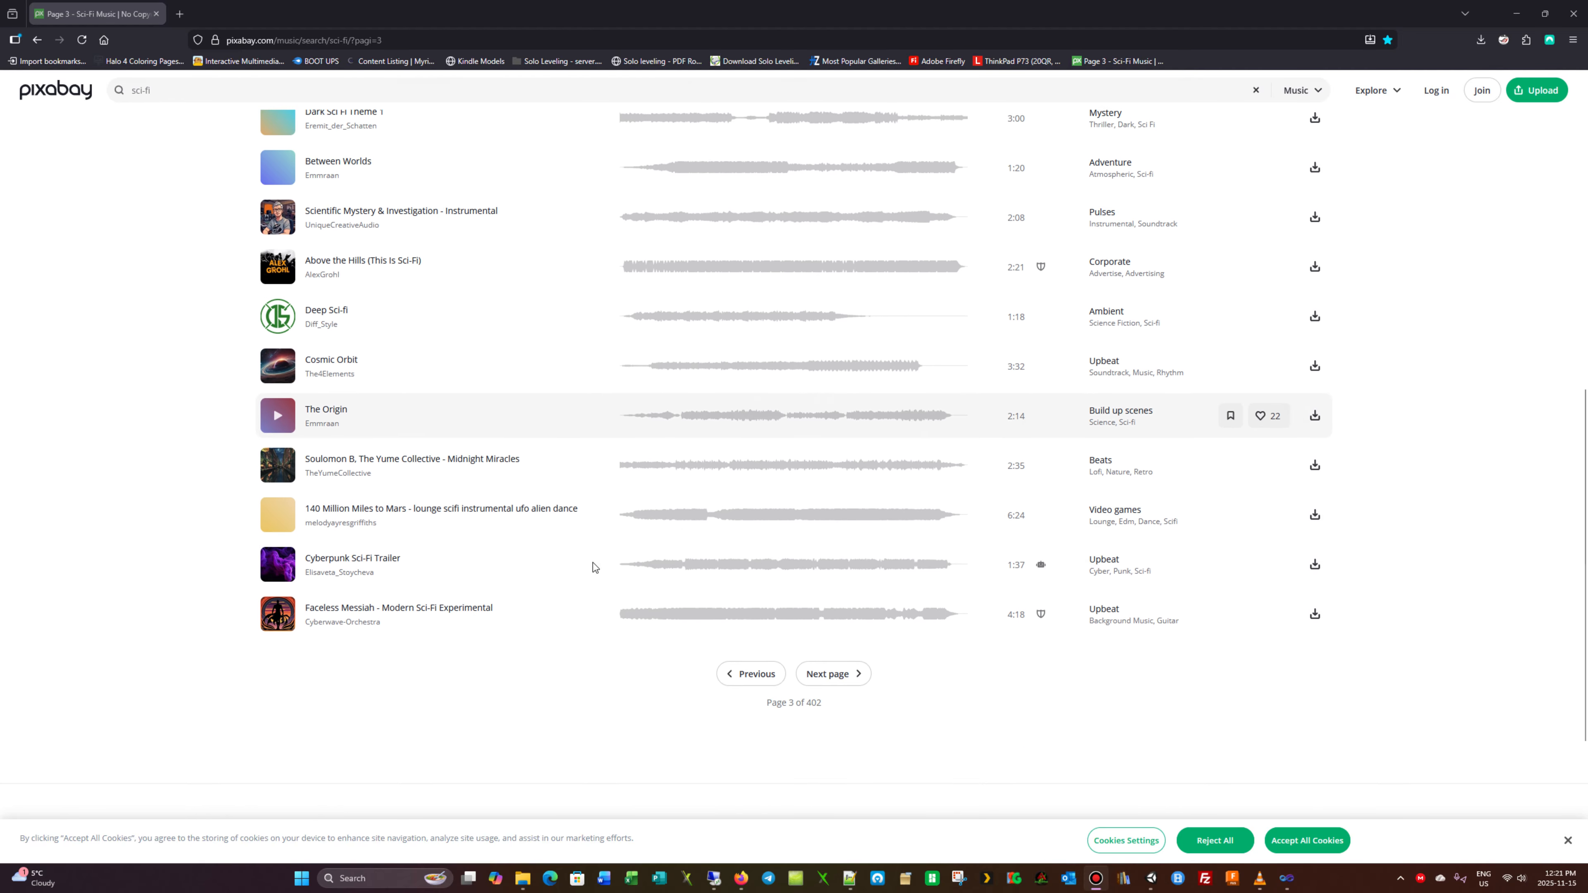
pyautogui.scroll(8, 613, 555)
pyautogui.scroll(4, 613, 555)
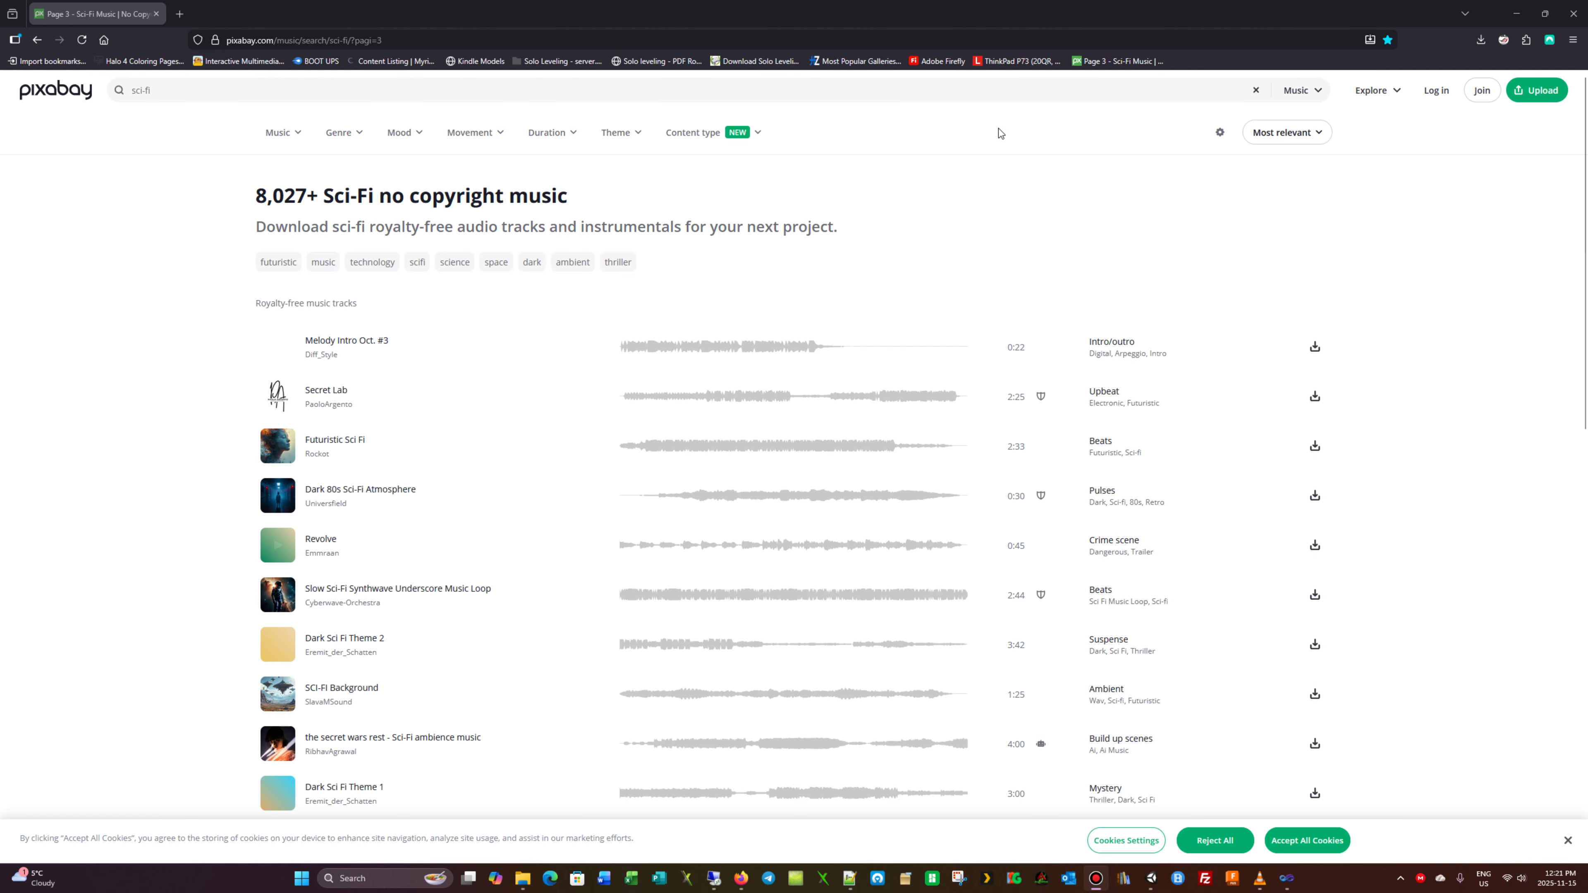
pyautogui.click(1518, 16)
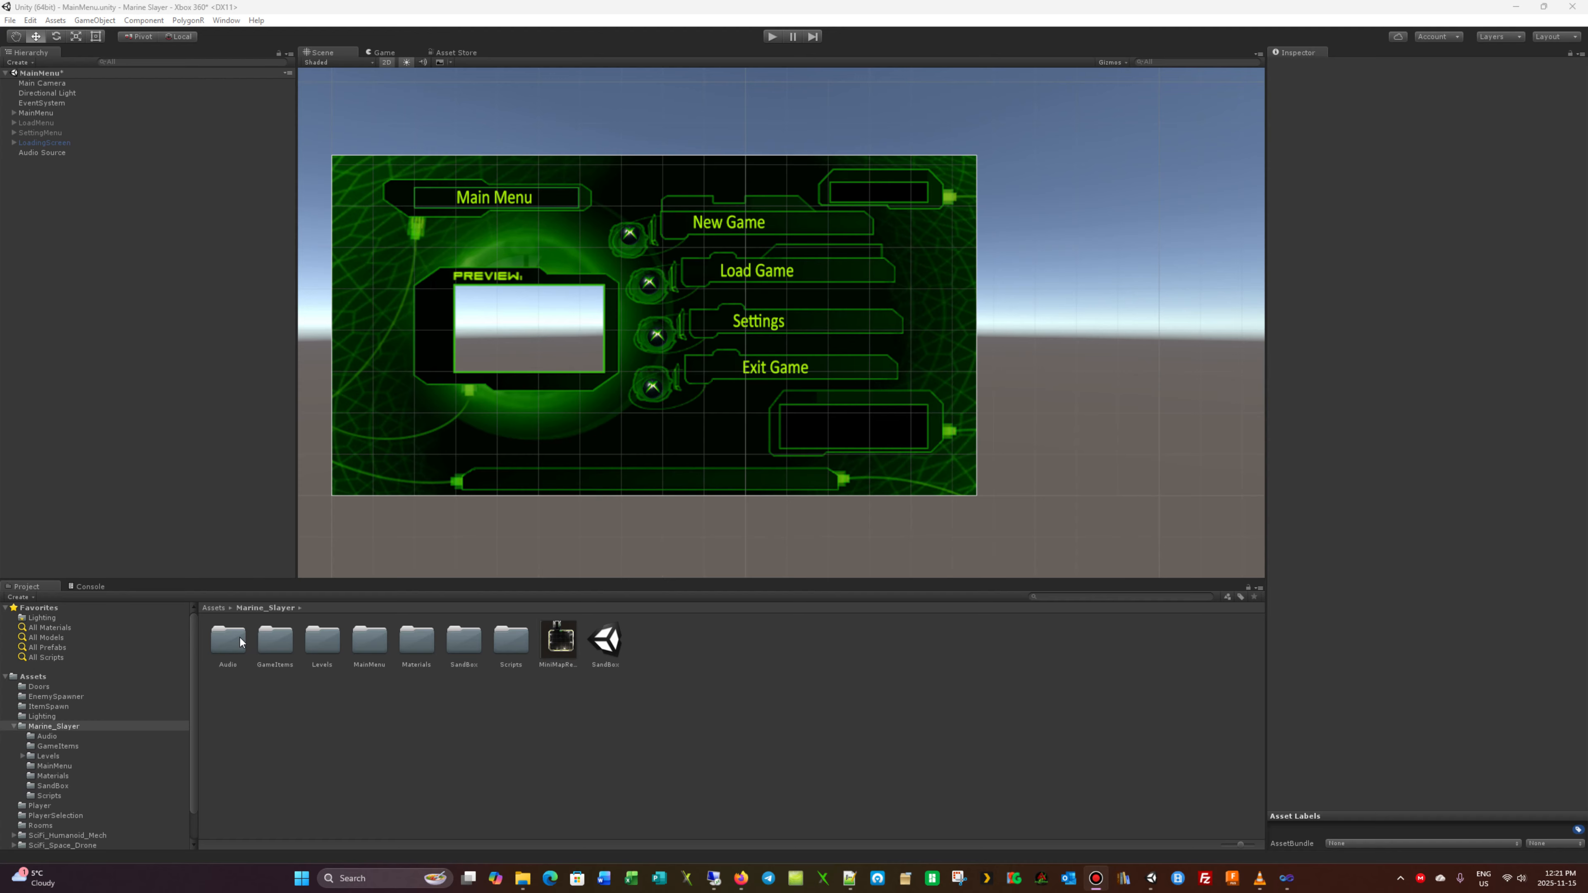
# Examine the clips in the Marine_Slayer Audio folder and the settings of the MainMenu scene's Audio Source.
pyautogui.doubleClick(225, 654)
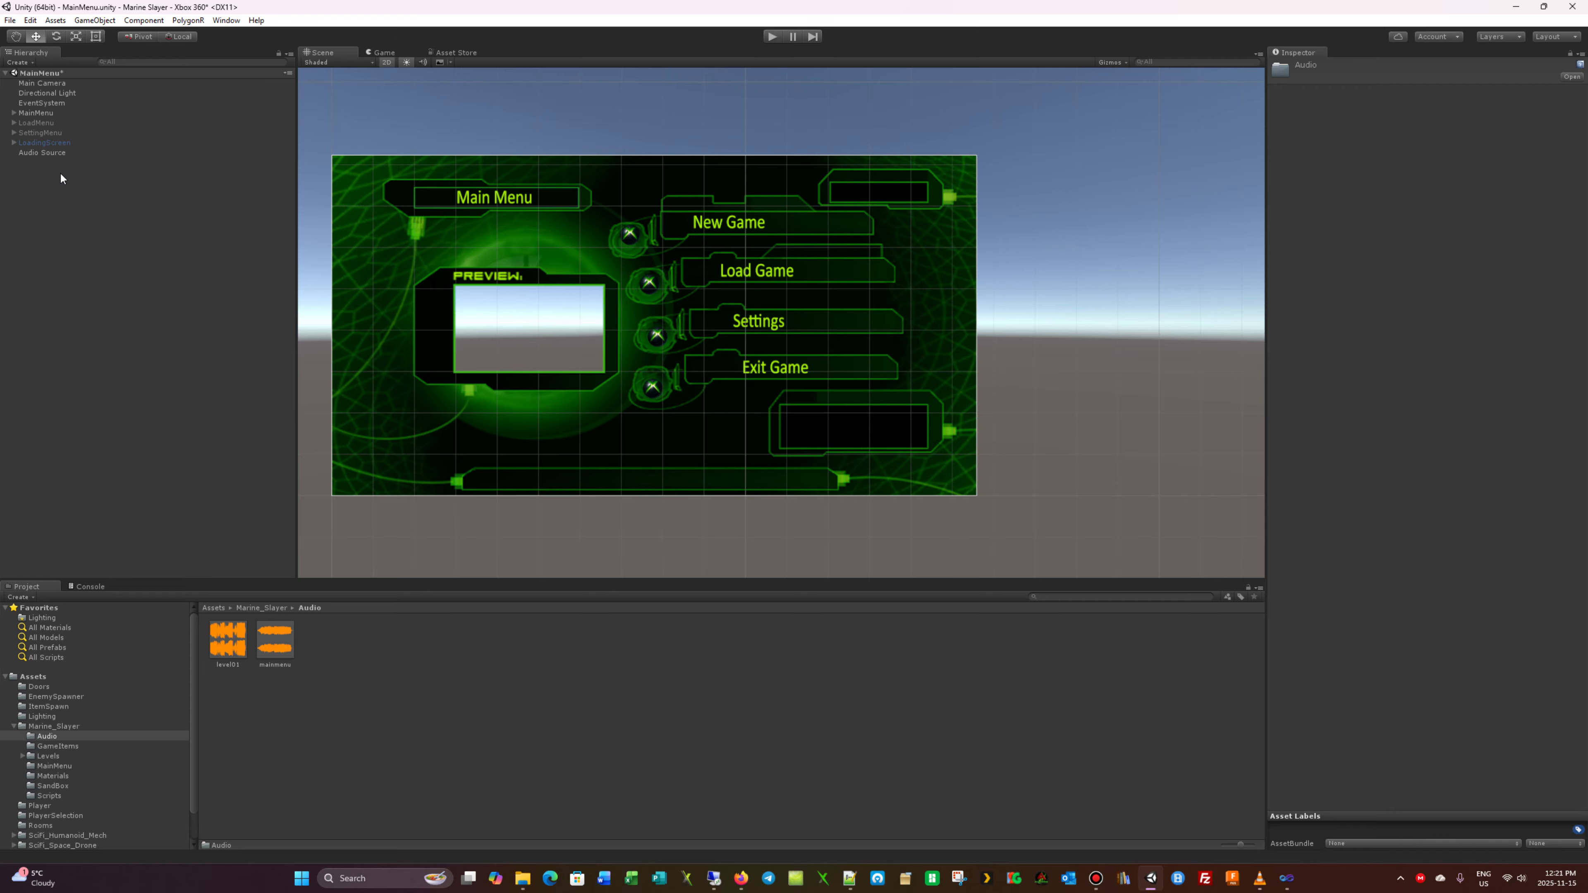
pyautogui.click(50, 152)
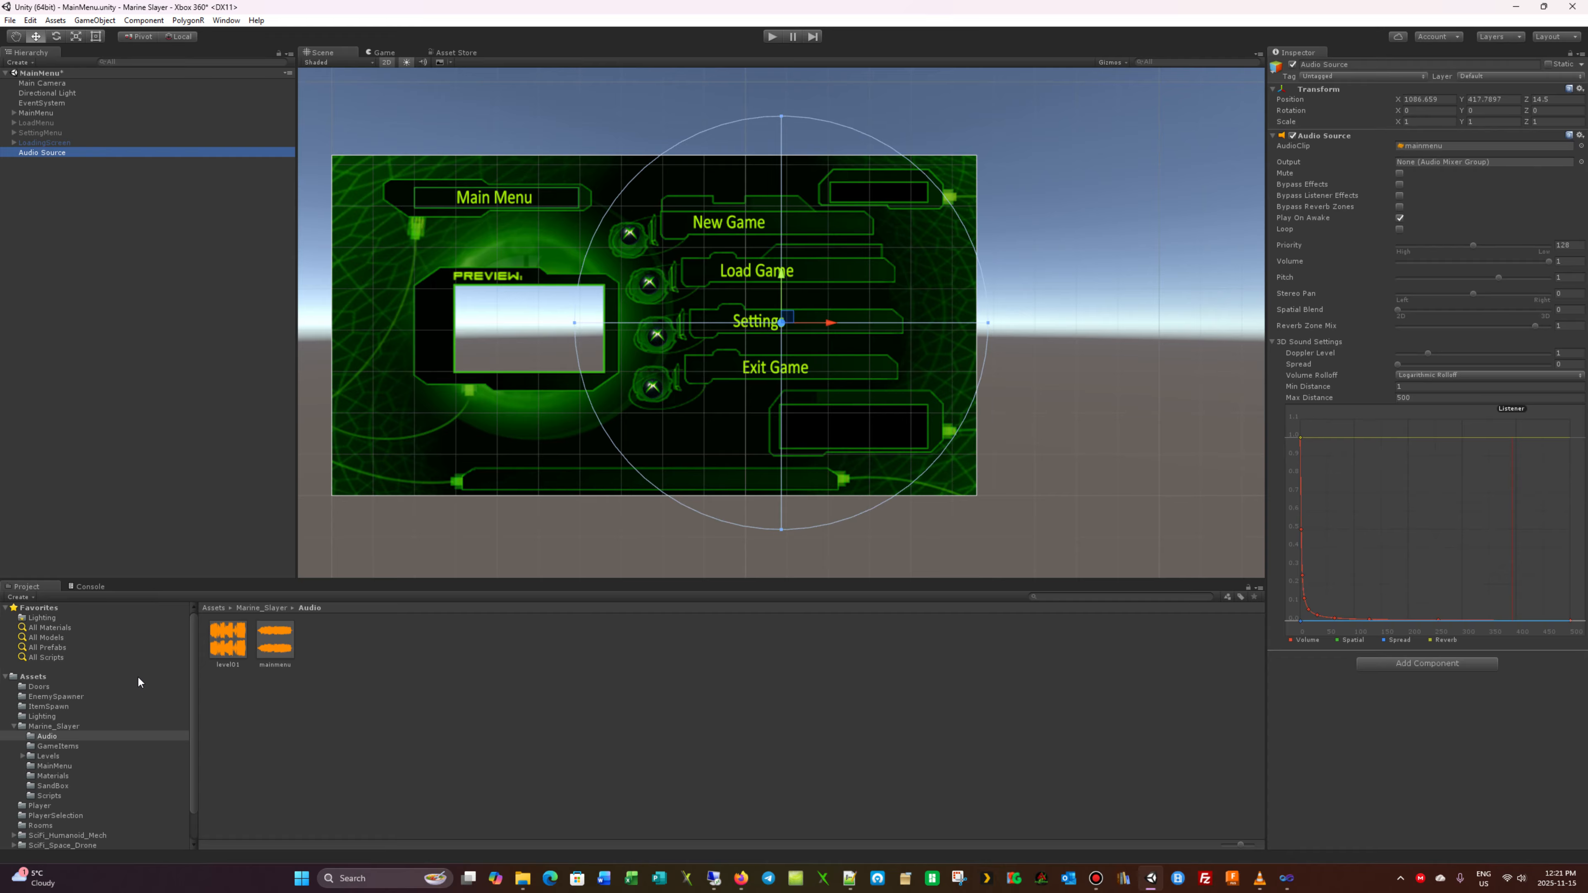
pyautogui.click(82, 207)
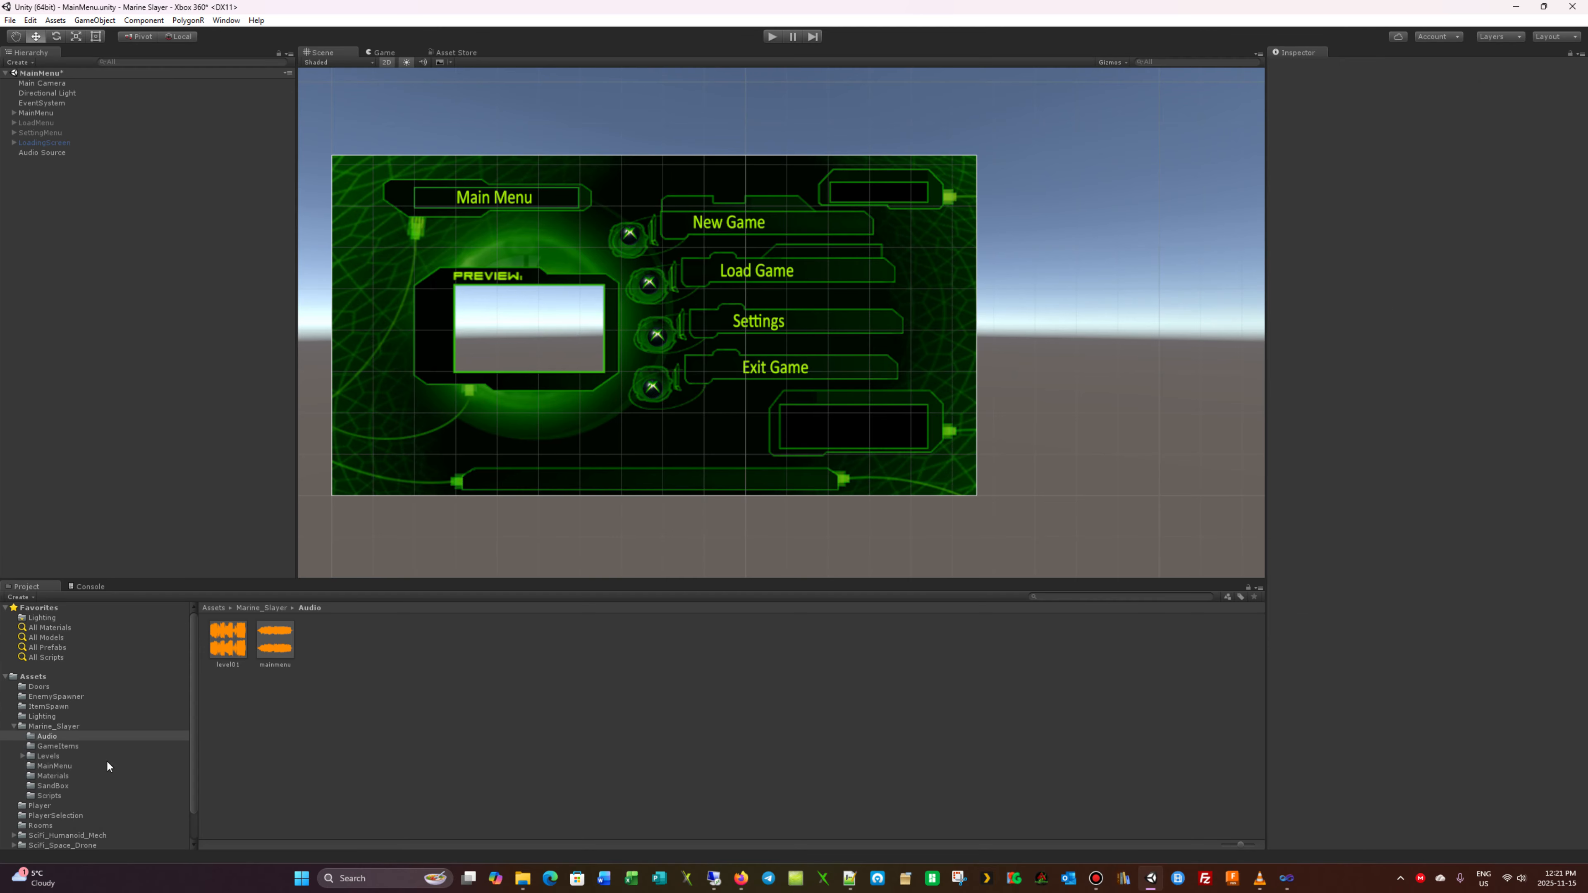
# Save the MainMenu scene and open the Level01 scene from the Levels folder.
pyautogui.click(11, 21)
pyautogui.click(57, 65)
pyautogui.click(48, 757)
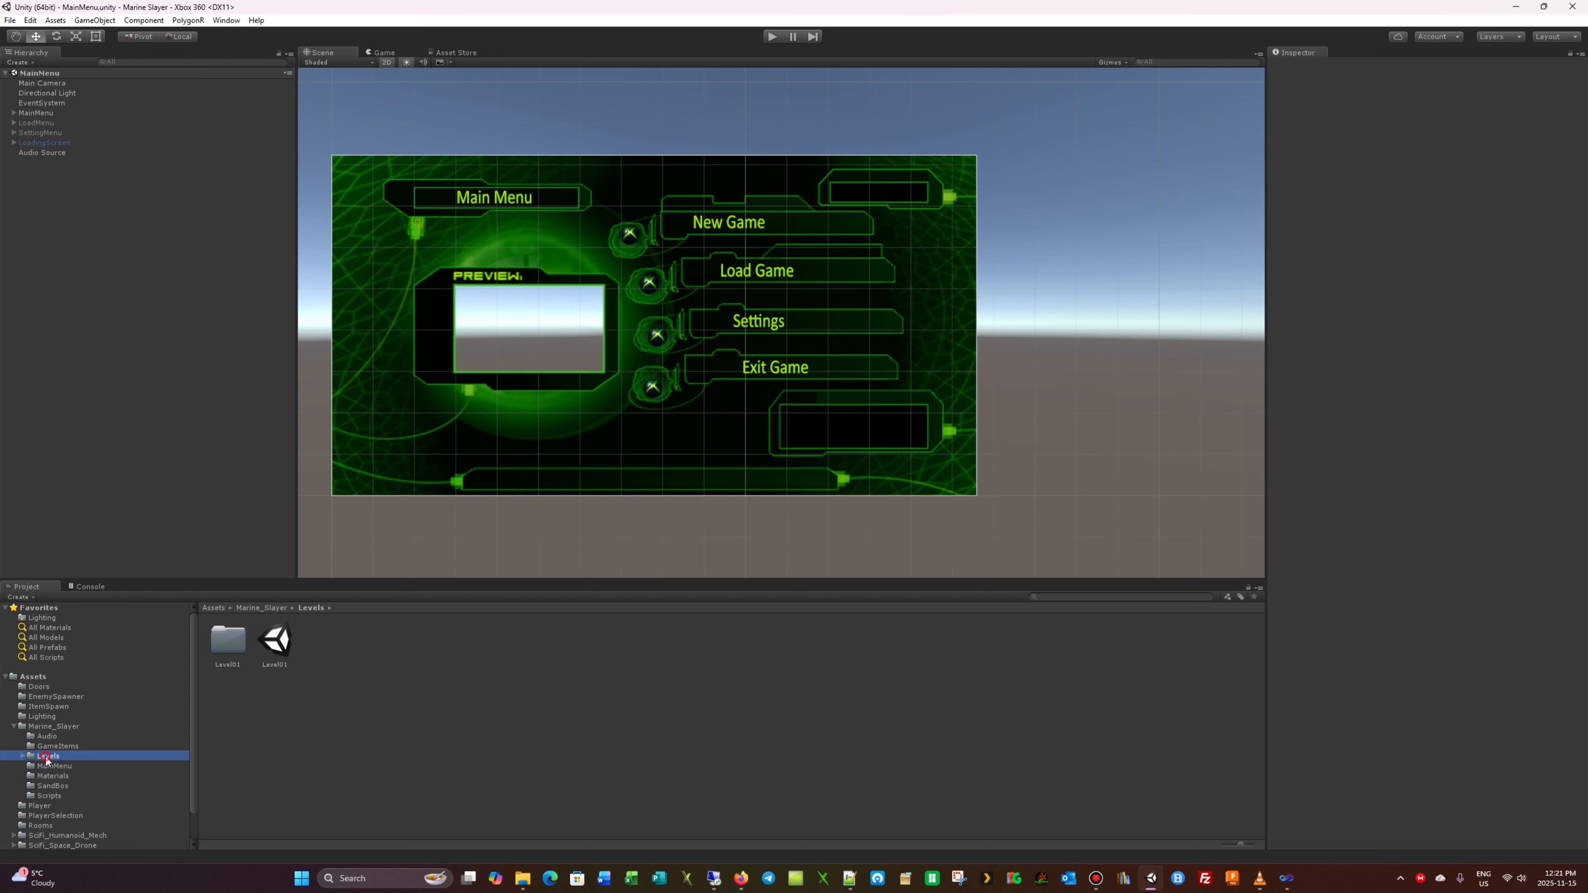
pyautogui.doubleClick(275, 644)
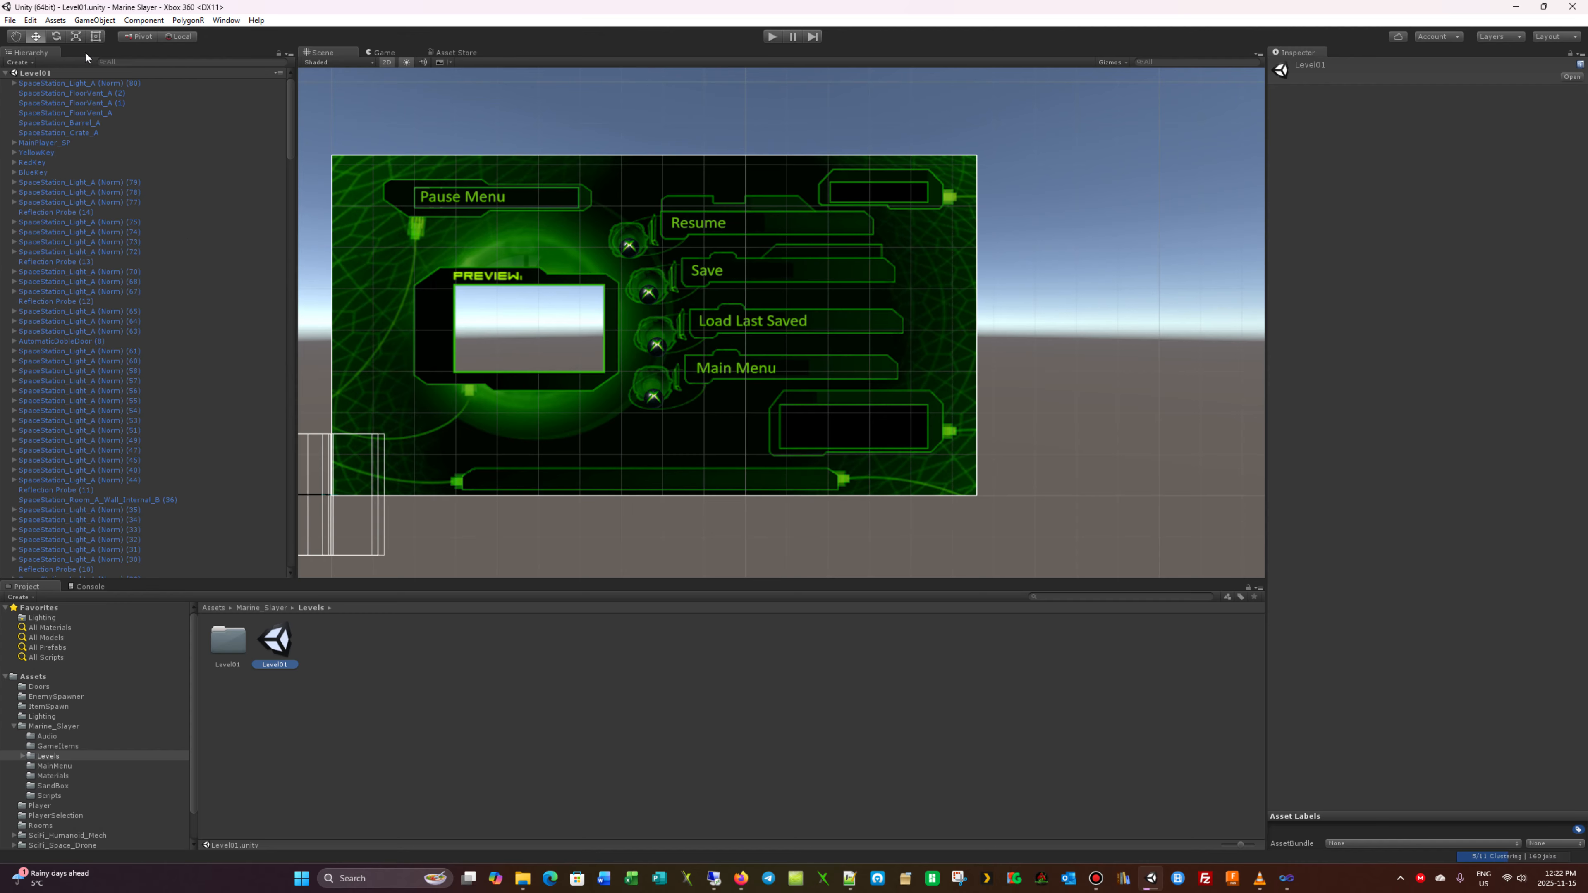
# Add an Audio Source game object to the Level01 scene and assign the level01 audio clip to it.
pyautogui.rightClick(32, 74)
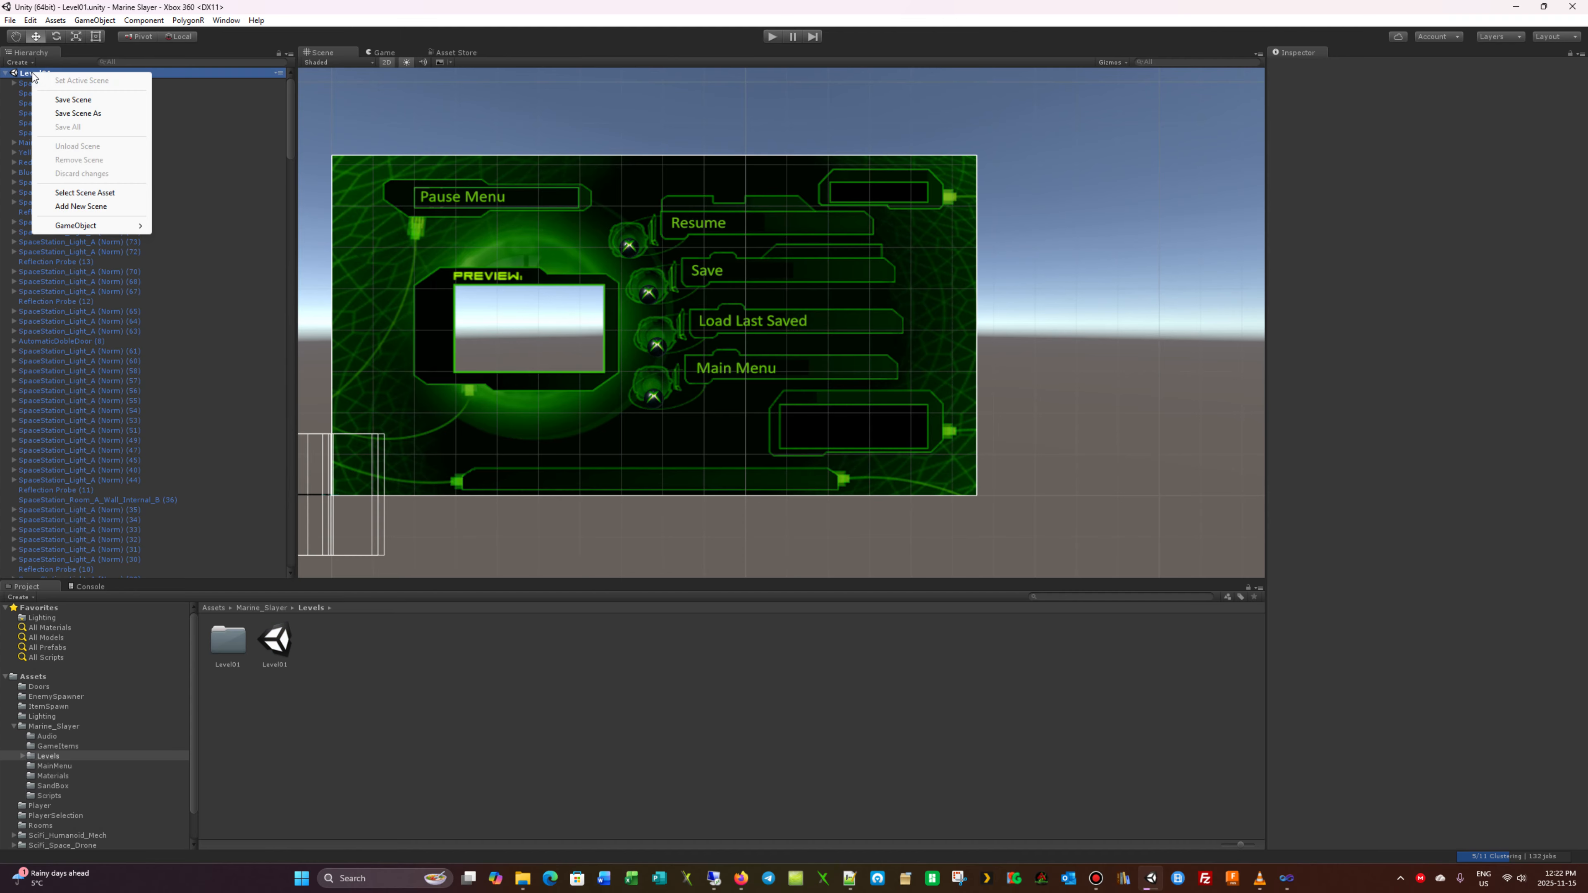
pyautogui.moveTo(118, 232)
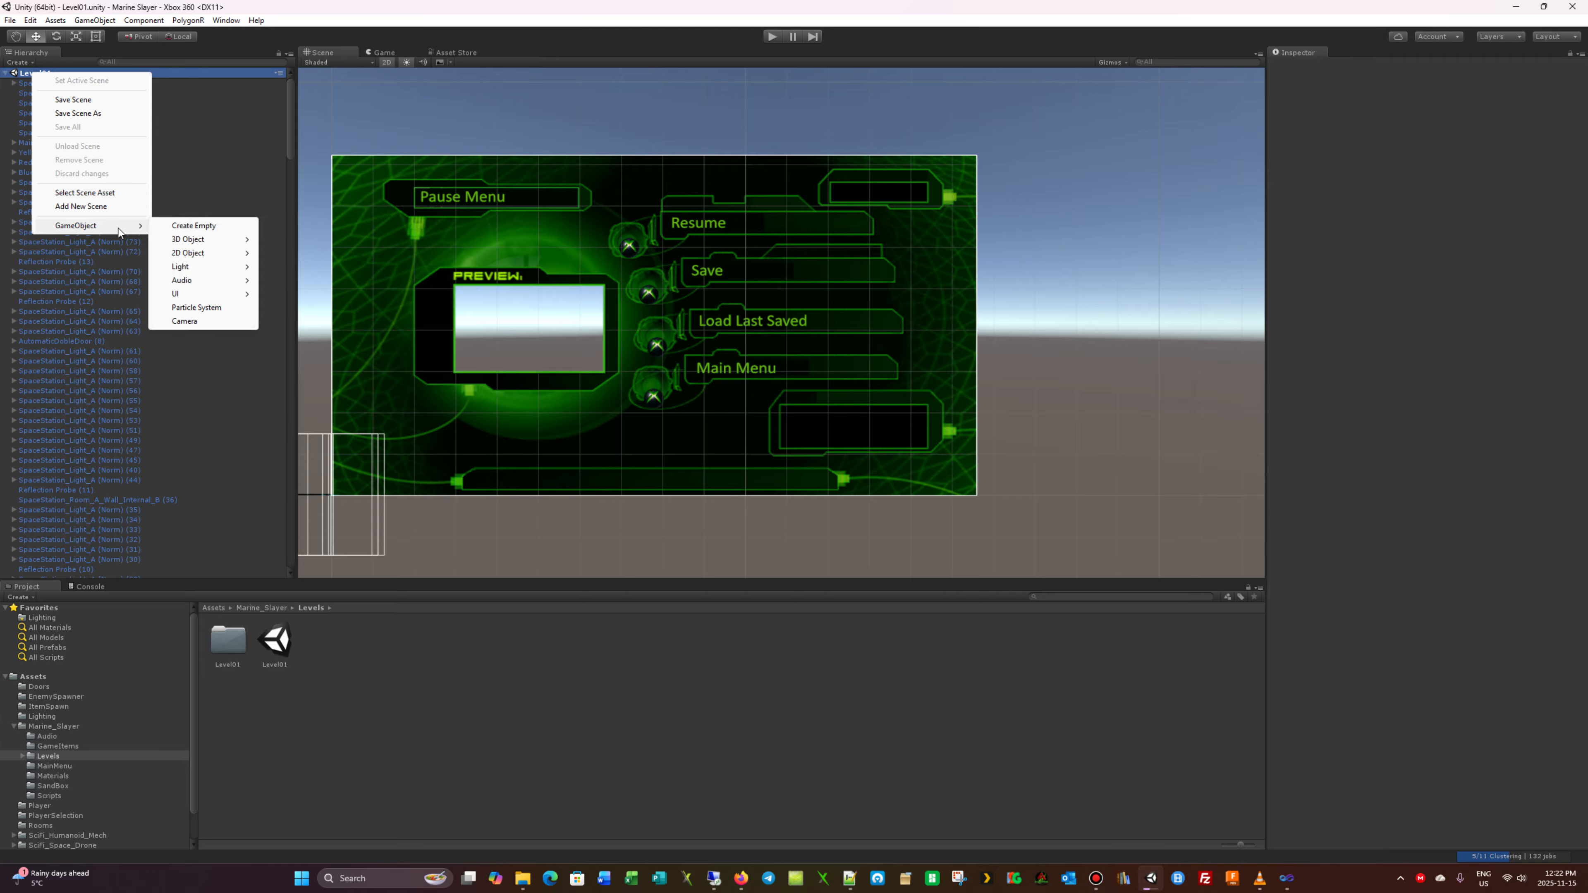
pyautogui.moveTo(240, 283)
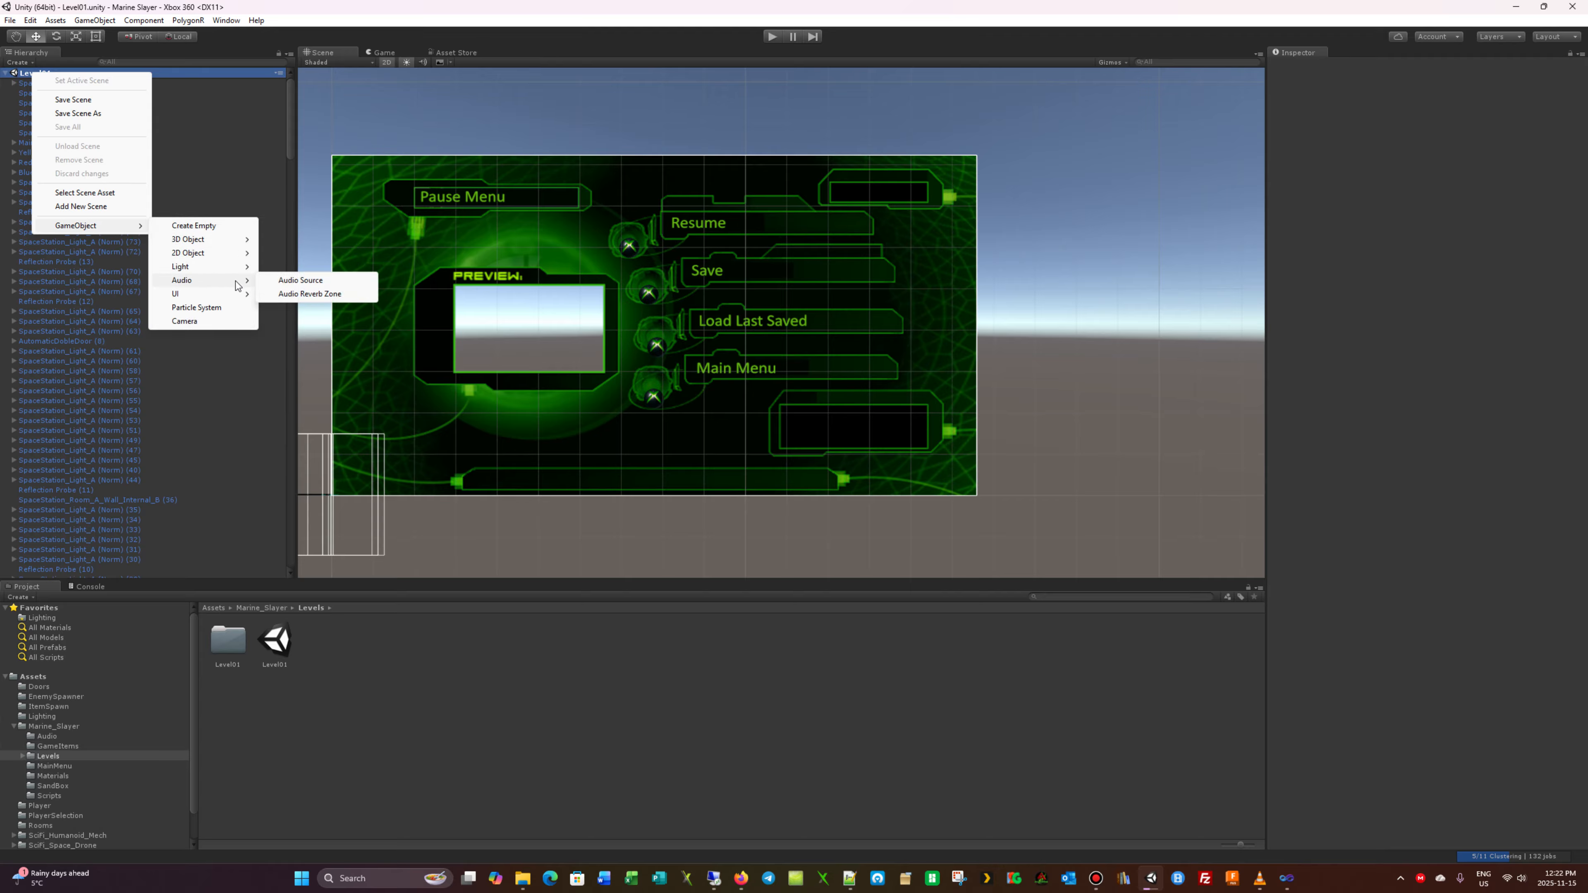
pyautogui.click(297, 281)
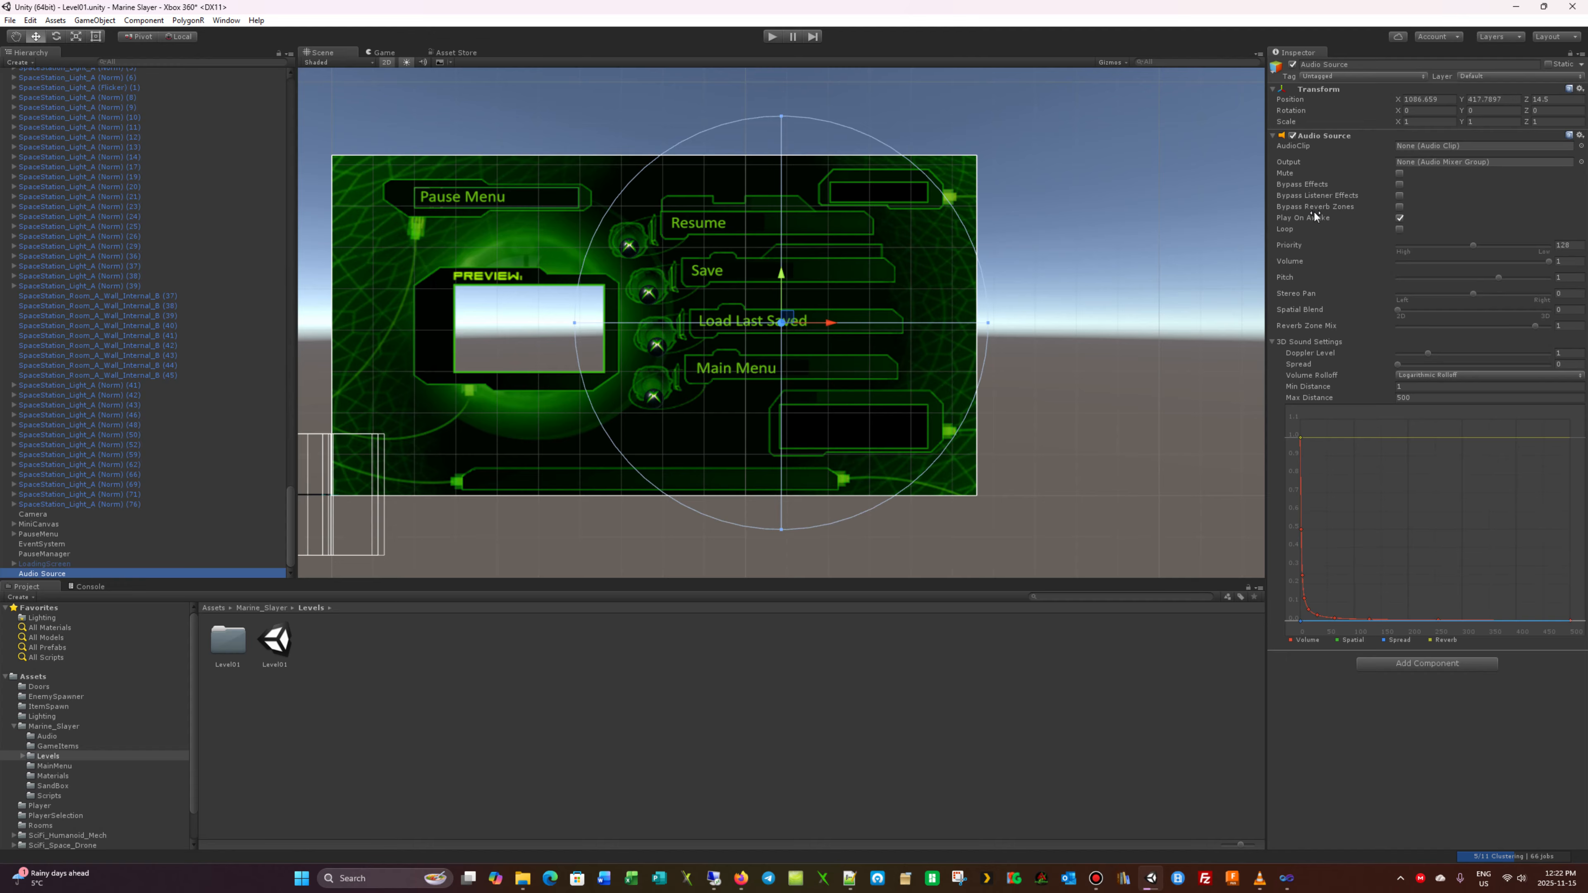
pyautogui.click(1580, 145)
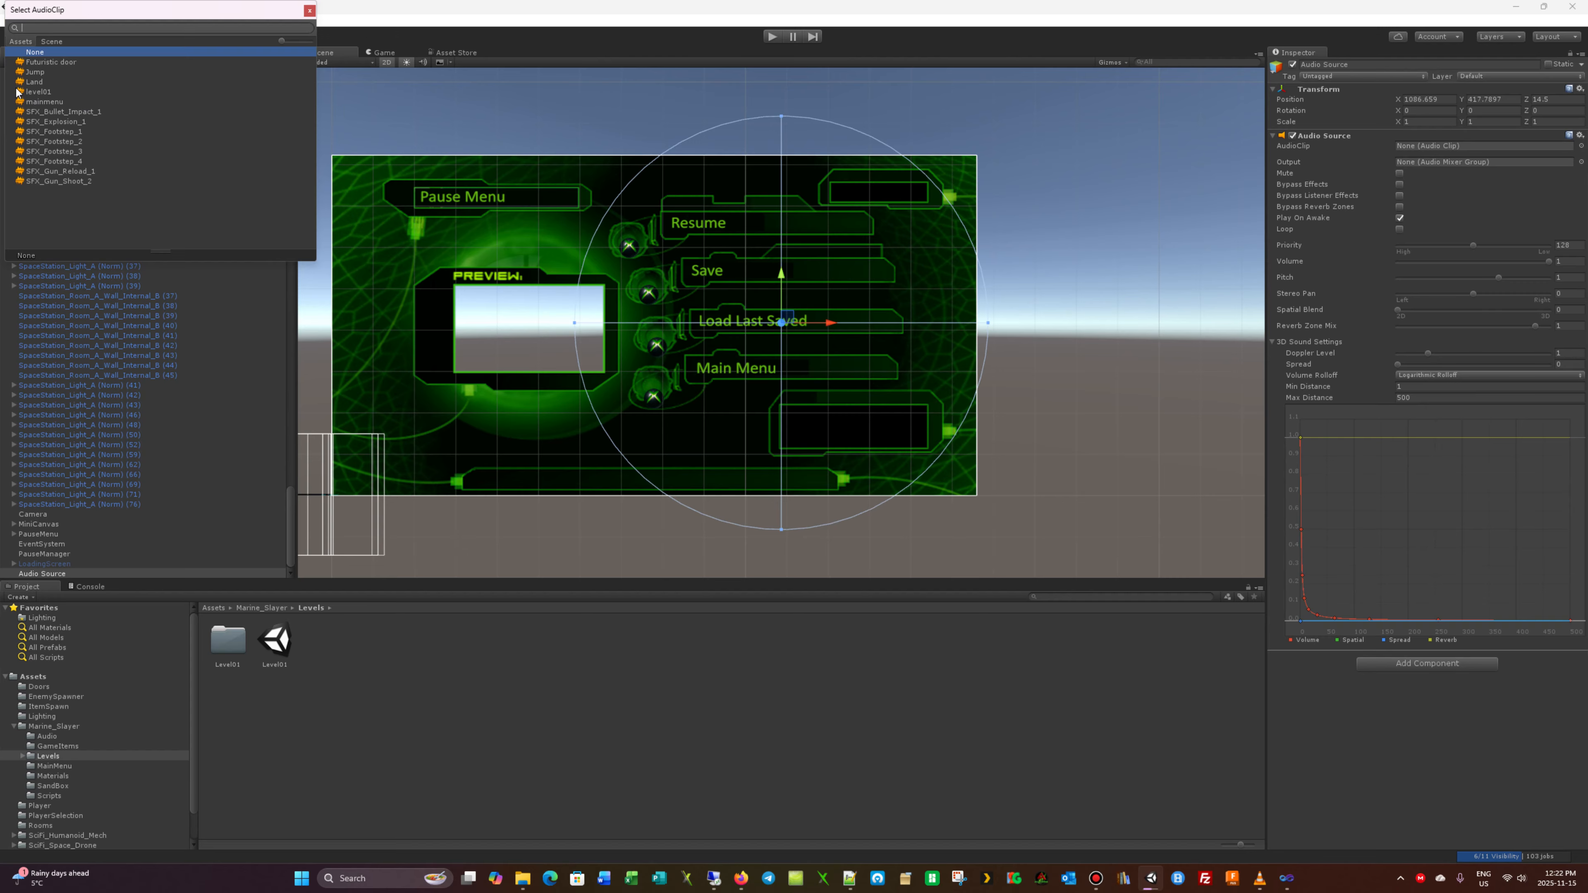
pyautogui.click(38, 92)
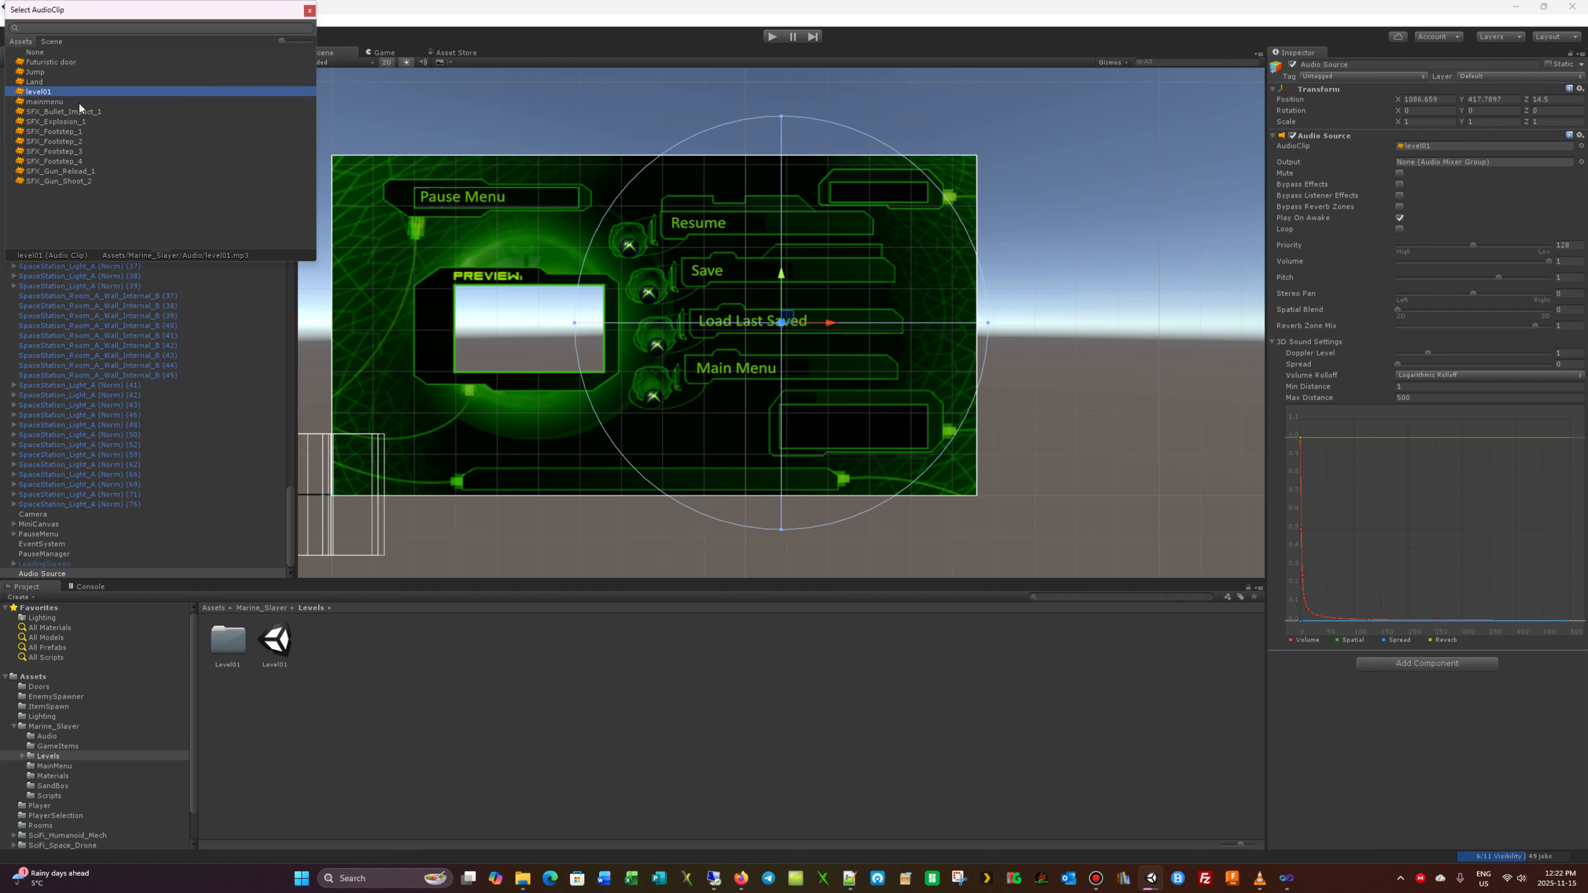
pyautogui.doubleClick(28, 92)
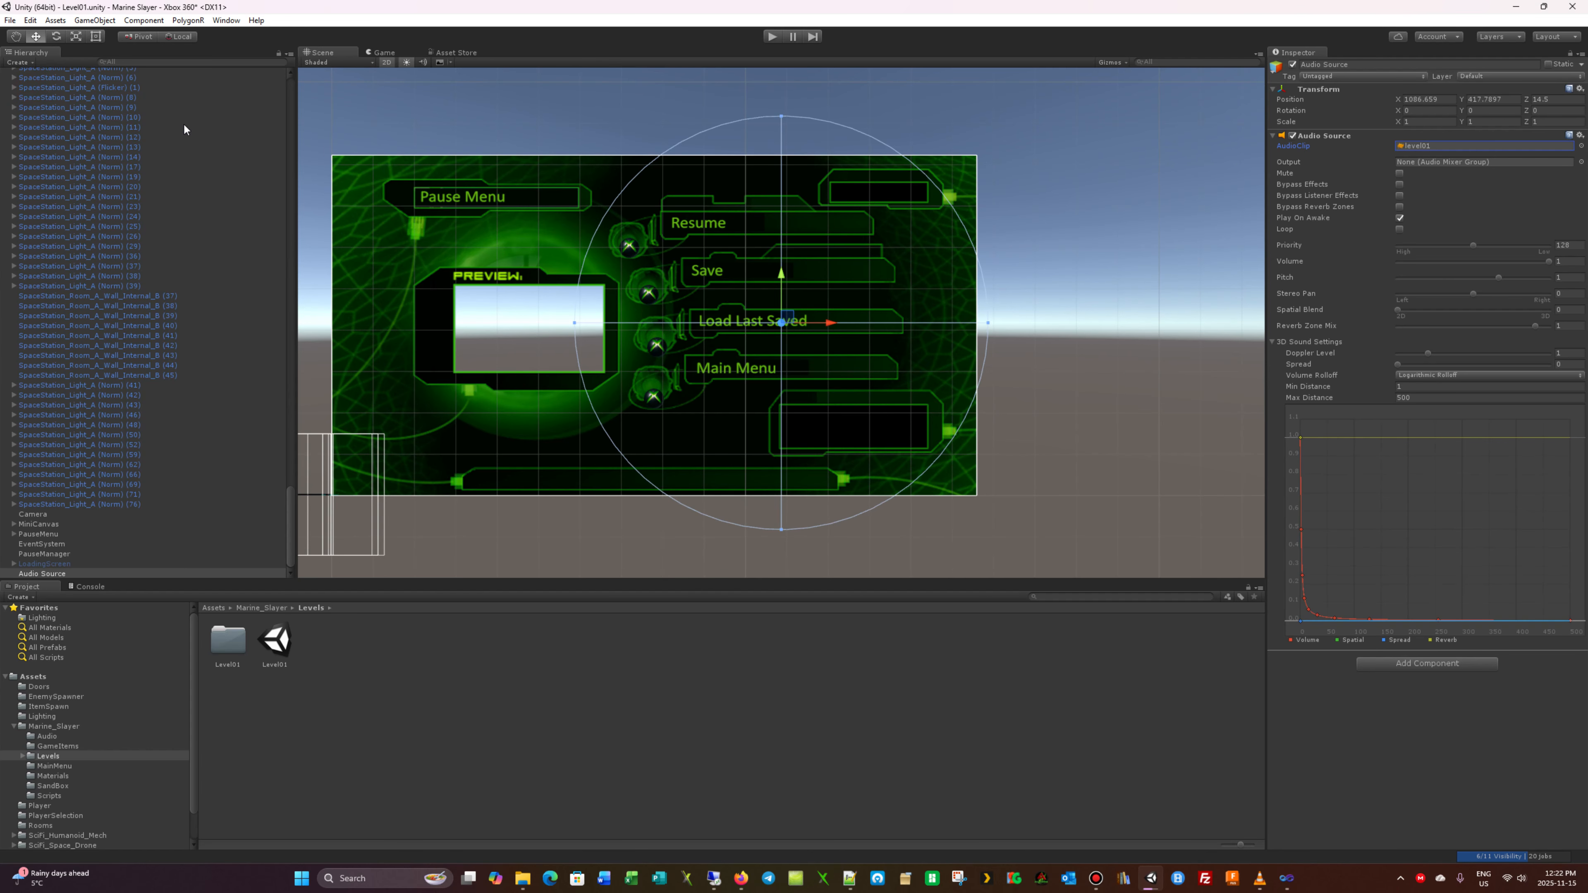
# Enable Loop on the Level01 Audio Source and save the scene.
pyautogui.click(1399, 229)
pyautogui.click(10, 20)
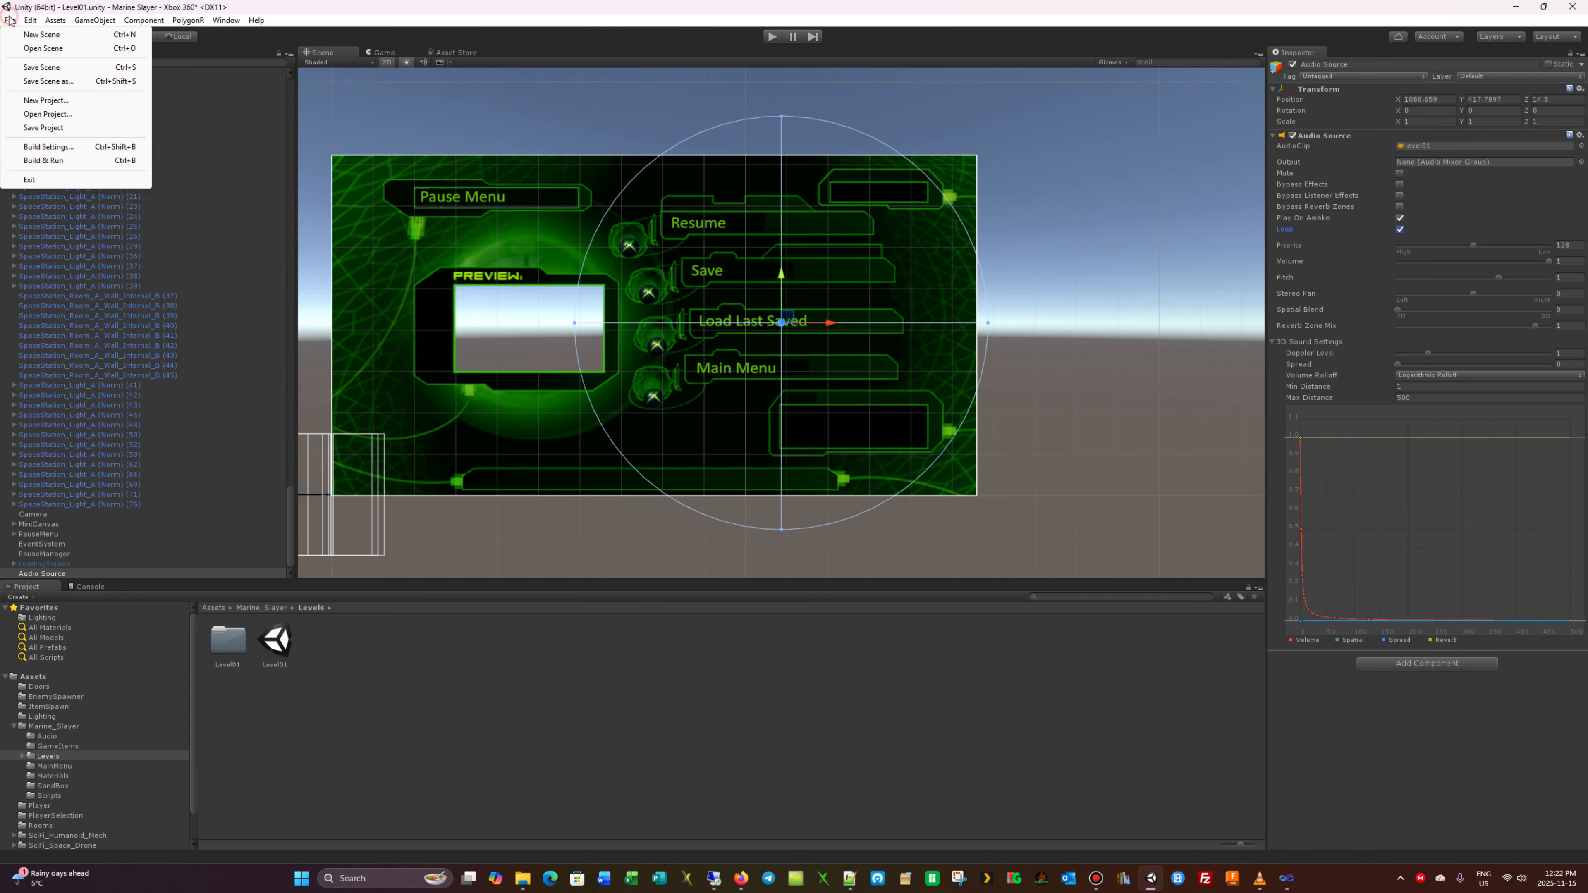
pyautogui.click(42, 67)
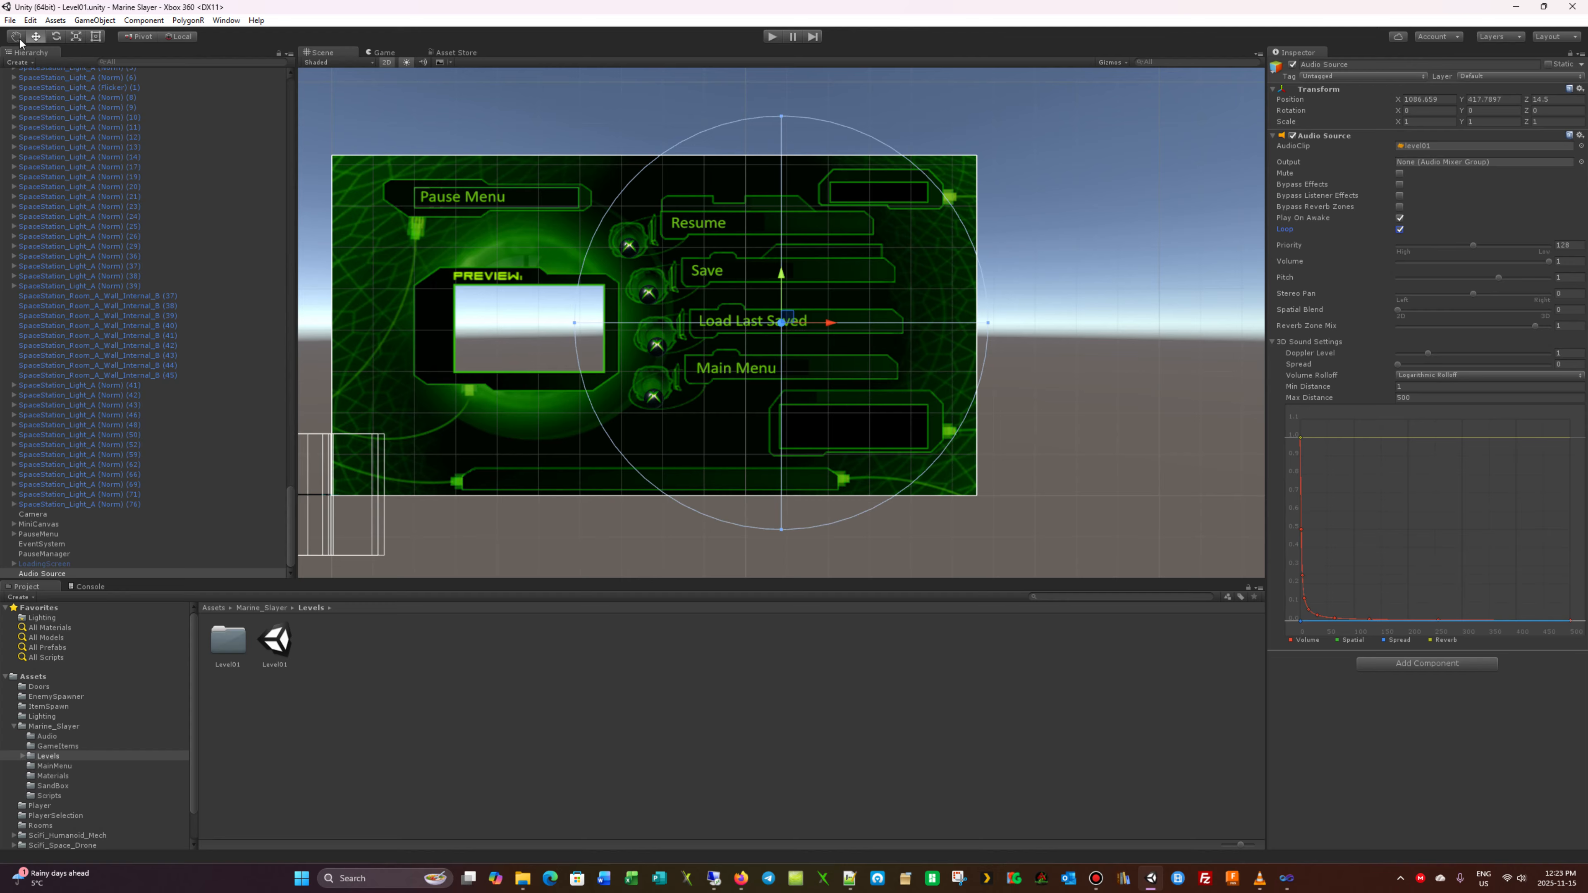
# In the MainMenu scene, enable Loop on the Audio Source and save the scene.
pyautogui.click(55, 766)
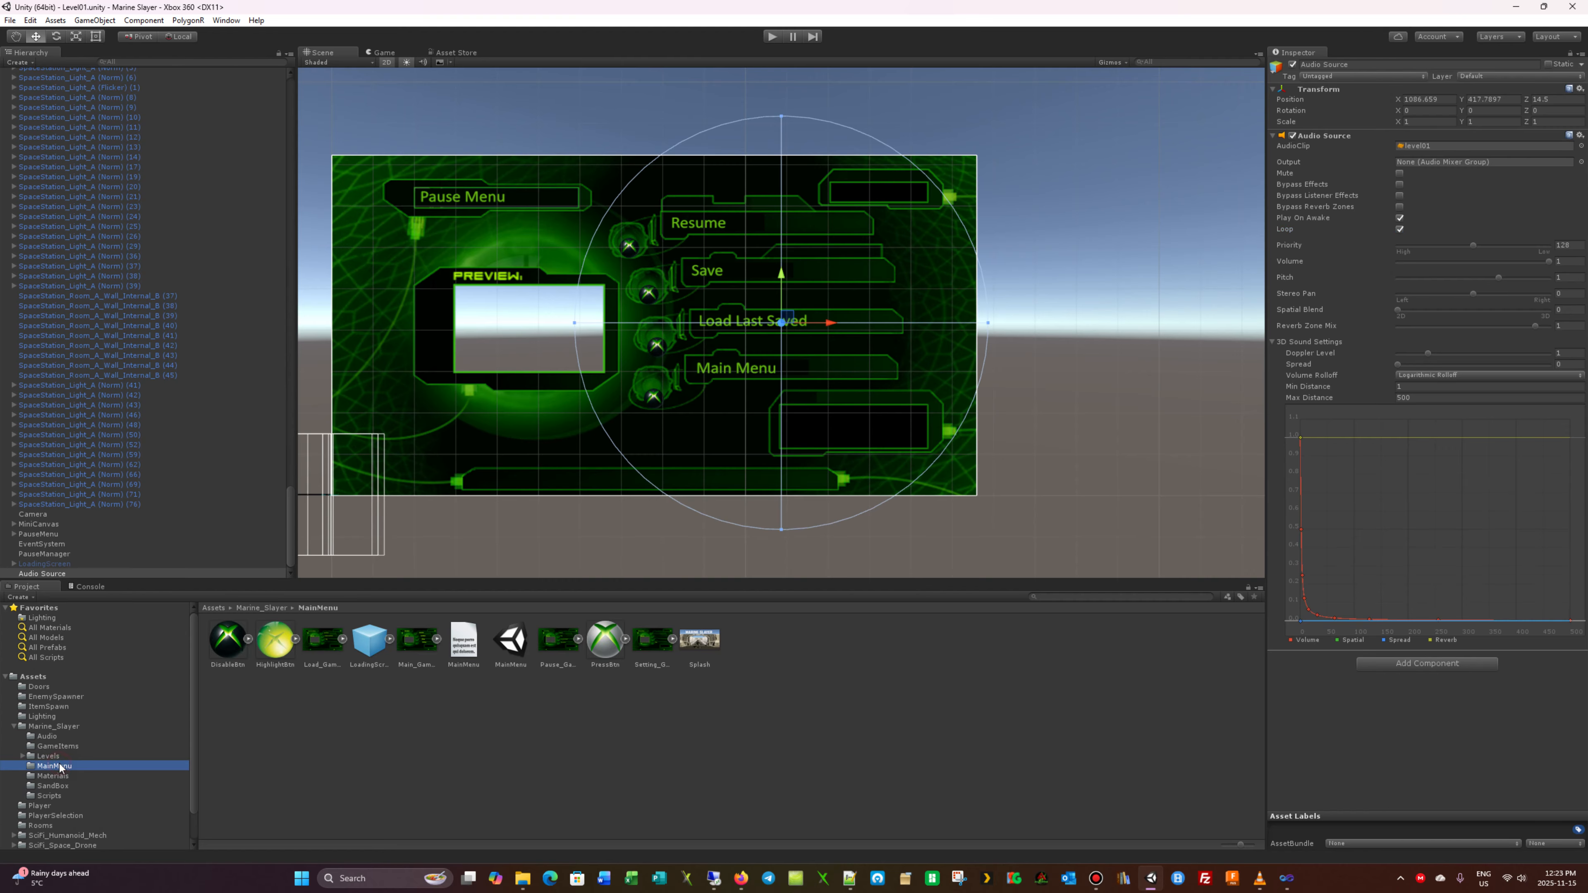
pyautogui.doubleClick(511, 641)
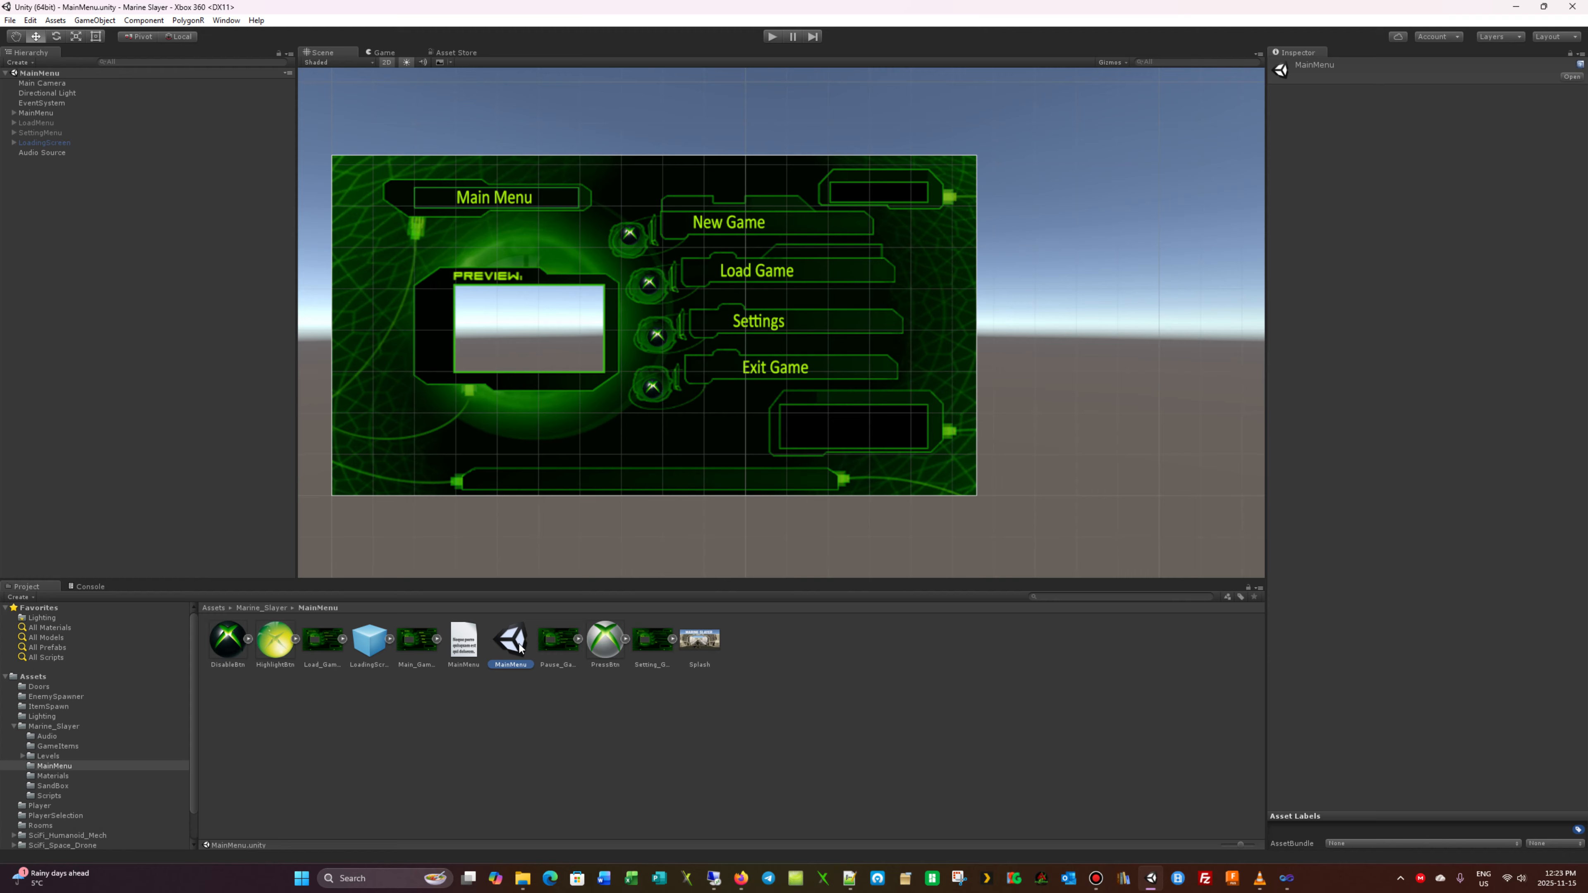
pyautogui.click(54, 153)
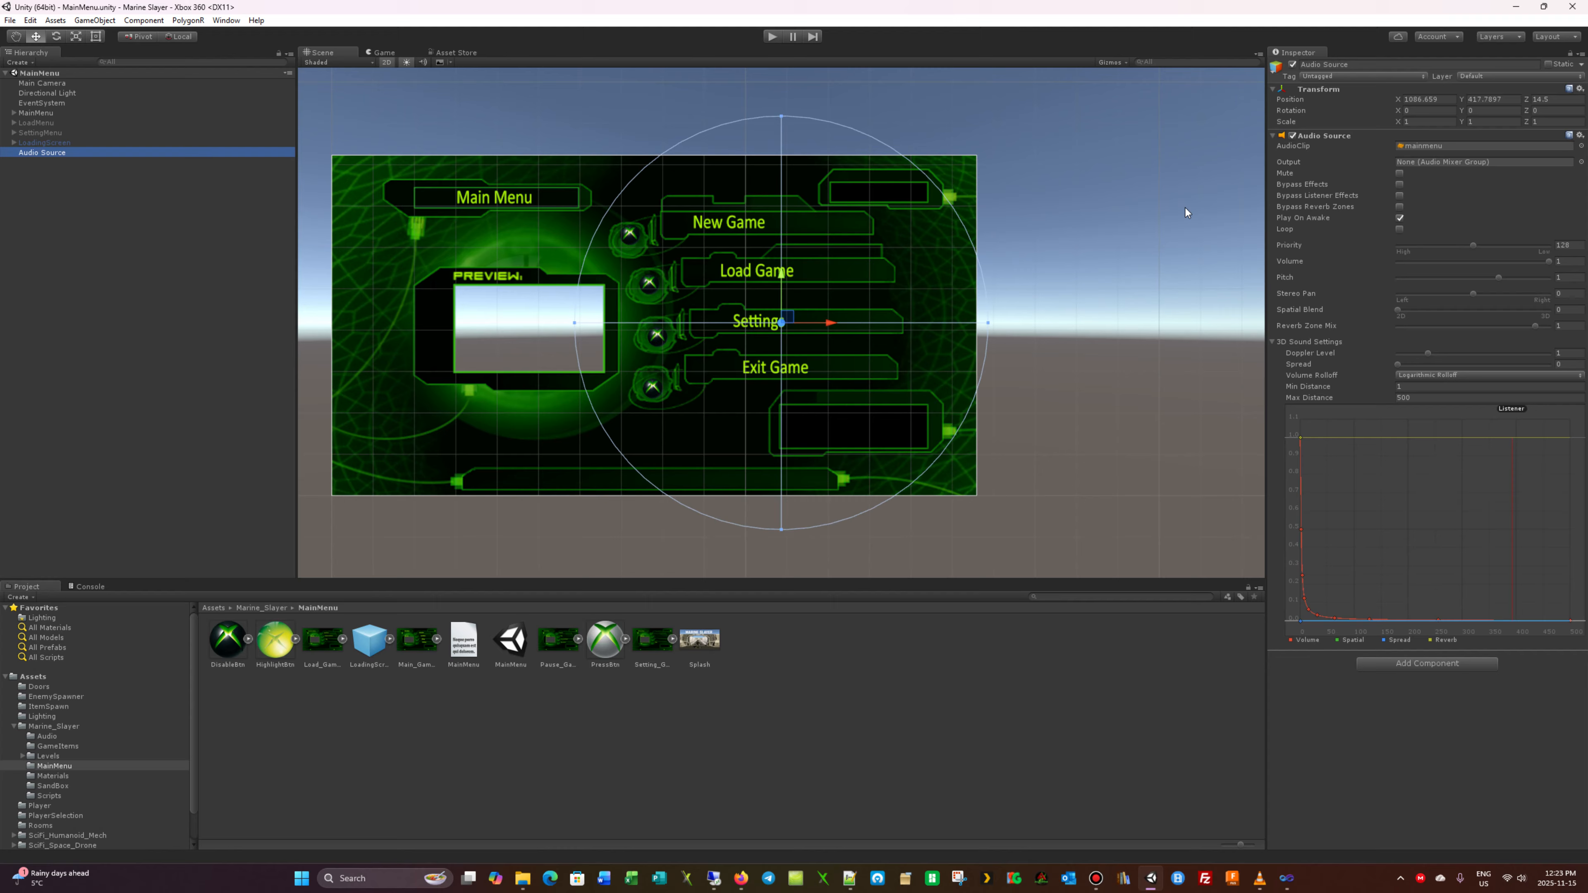
pyautogui.click(1399, 229)
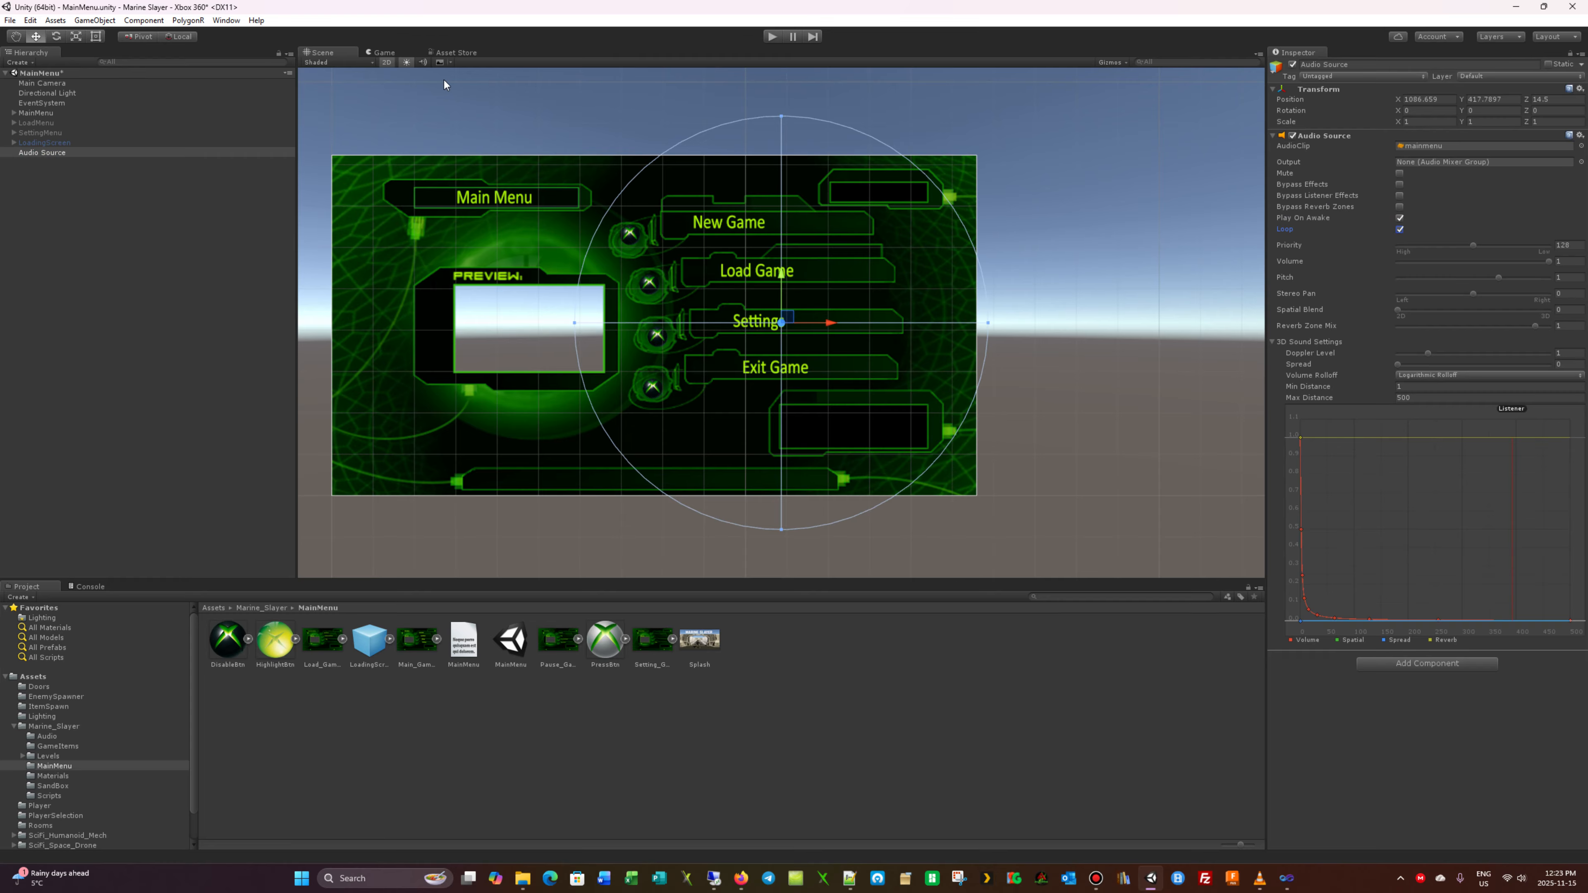
pyautogui.click(10, 20)
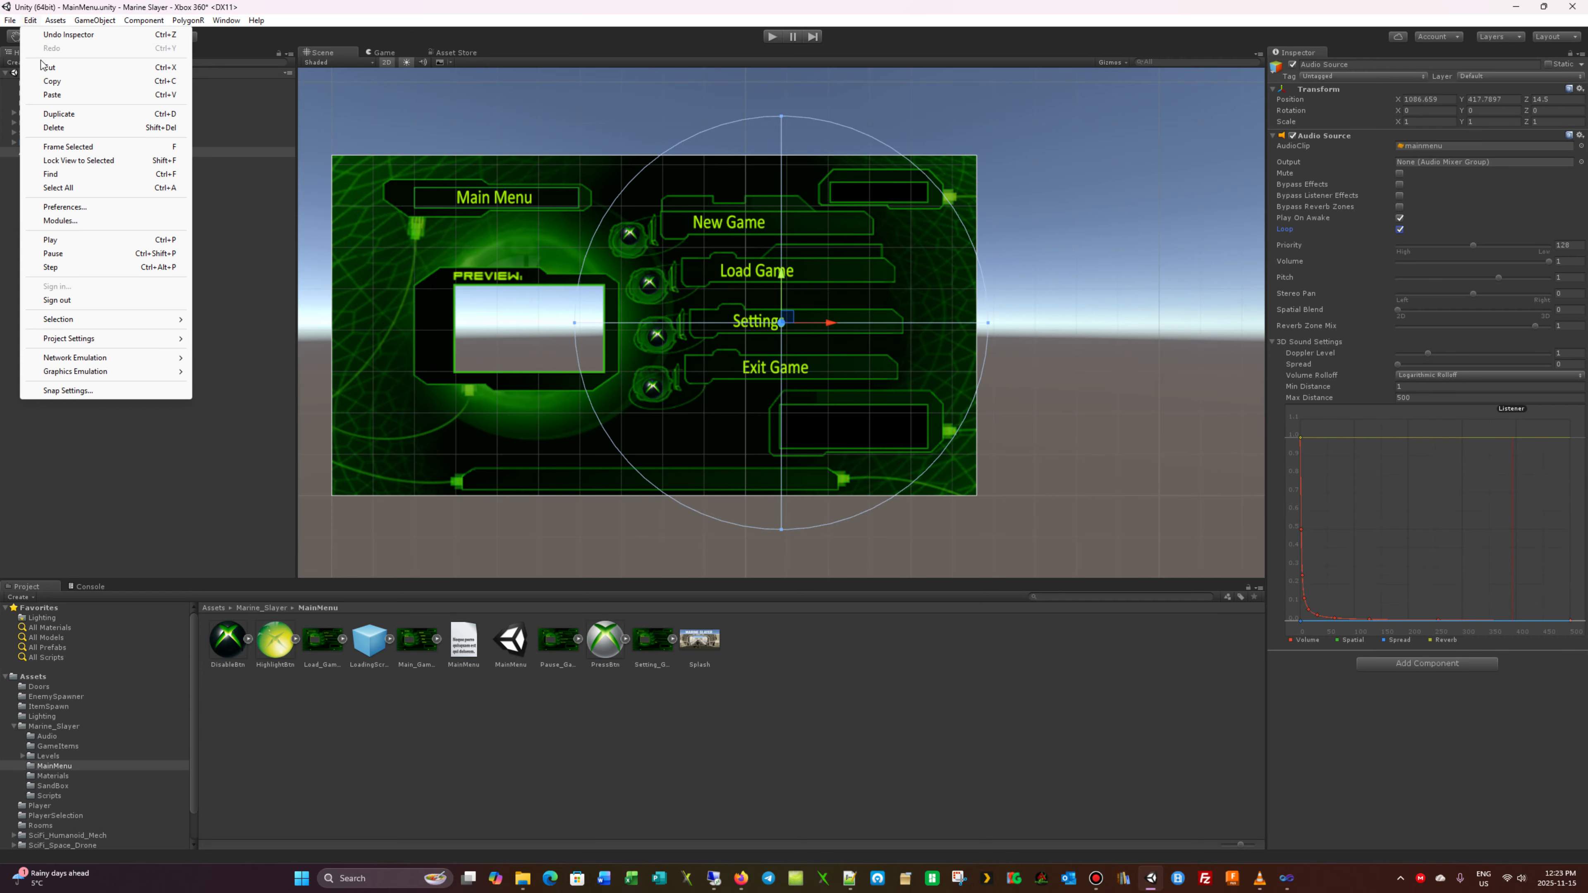
pyautogui.click(29, 67)
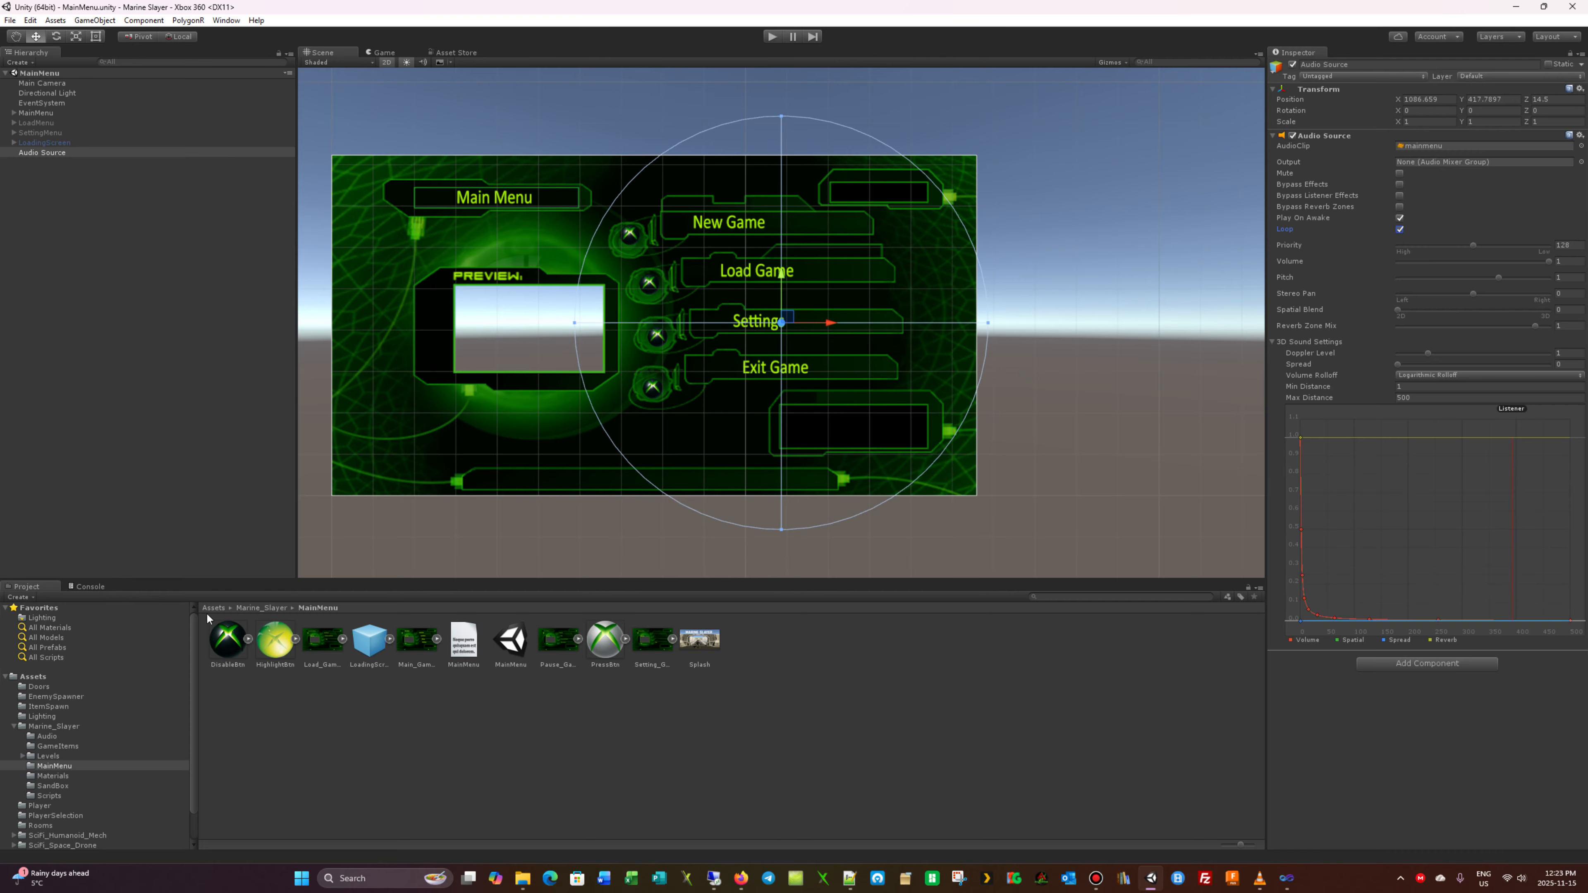
# Run the MainMenu scene in play mode to check the menu music, and stop it again.
pyautogui.click(773, 38)
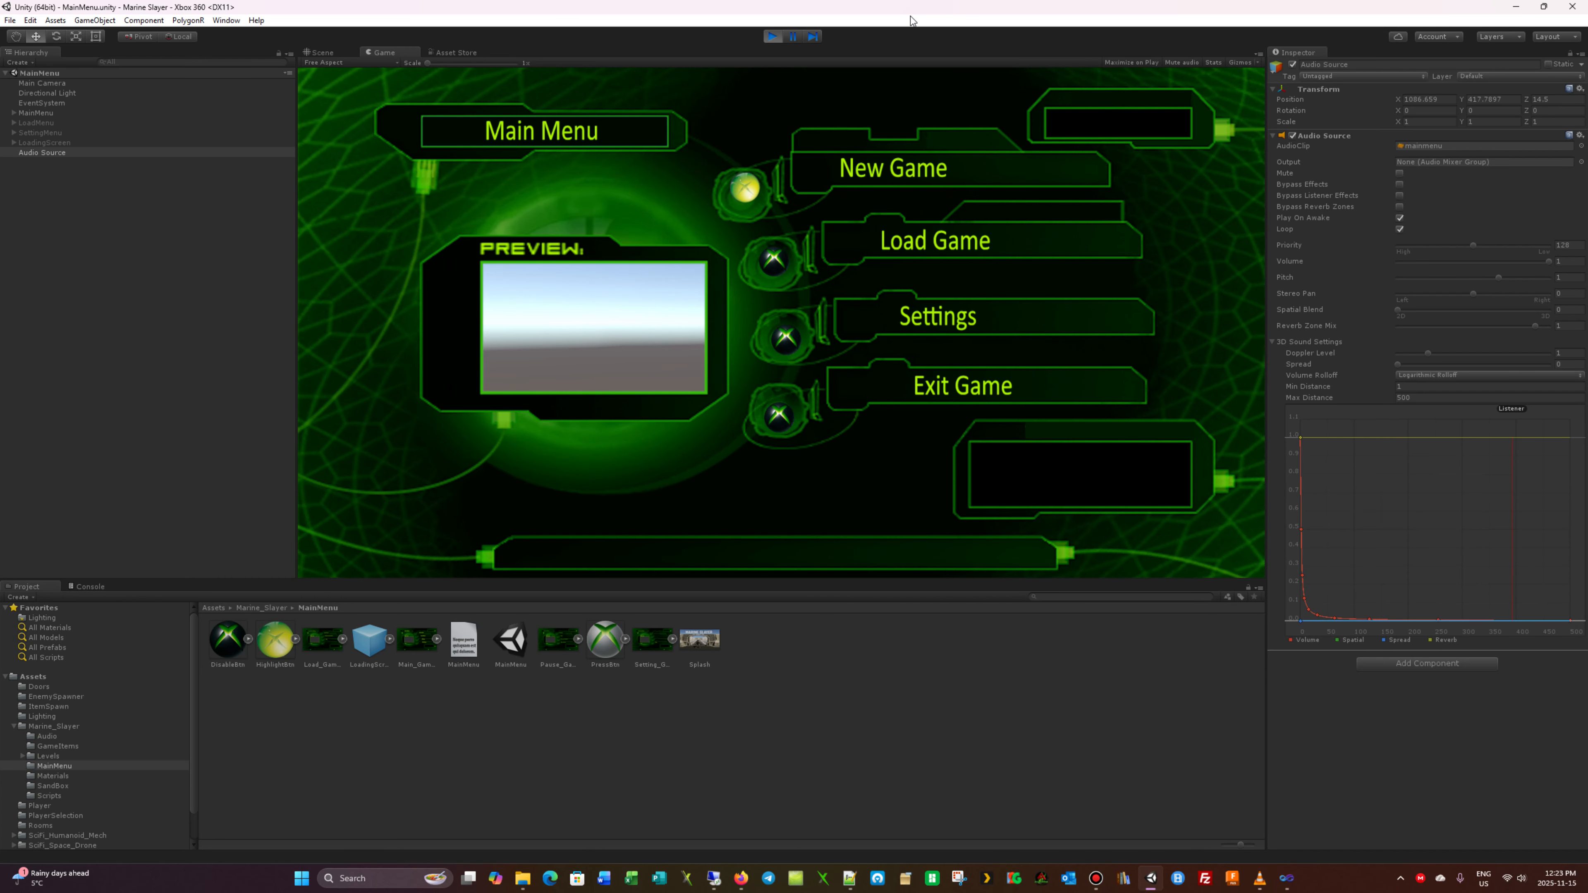
pyautogui.click(773, 36)
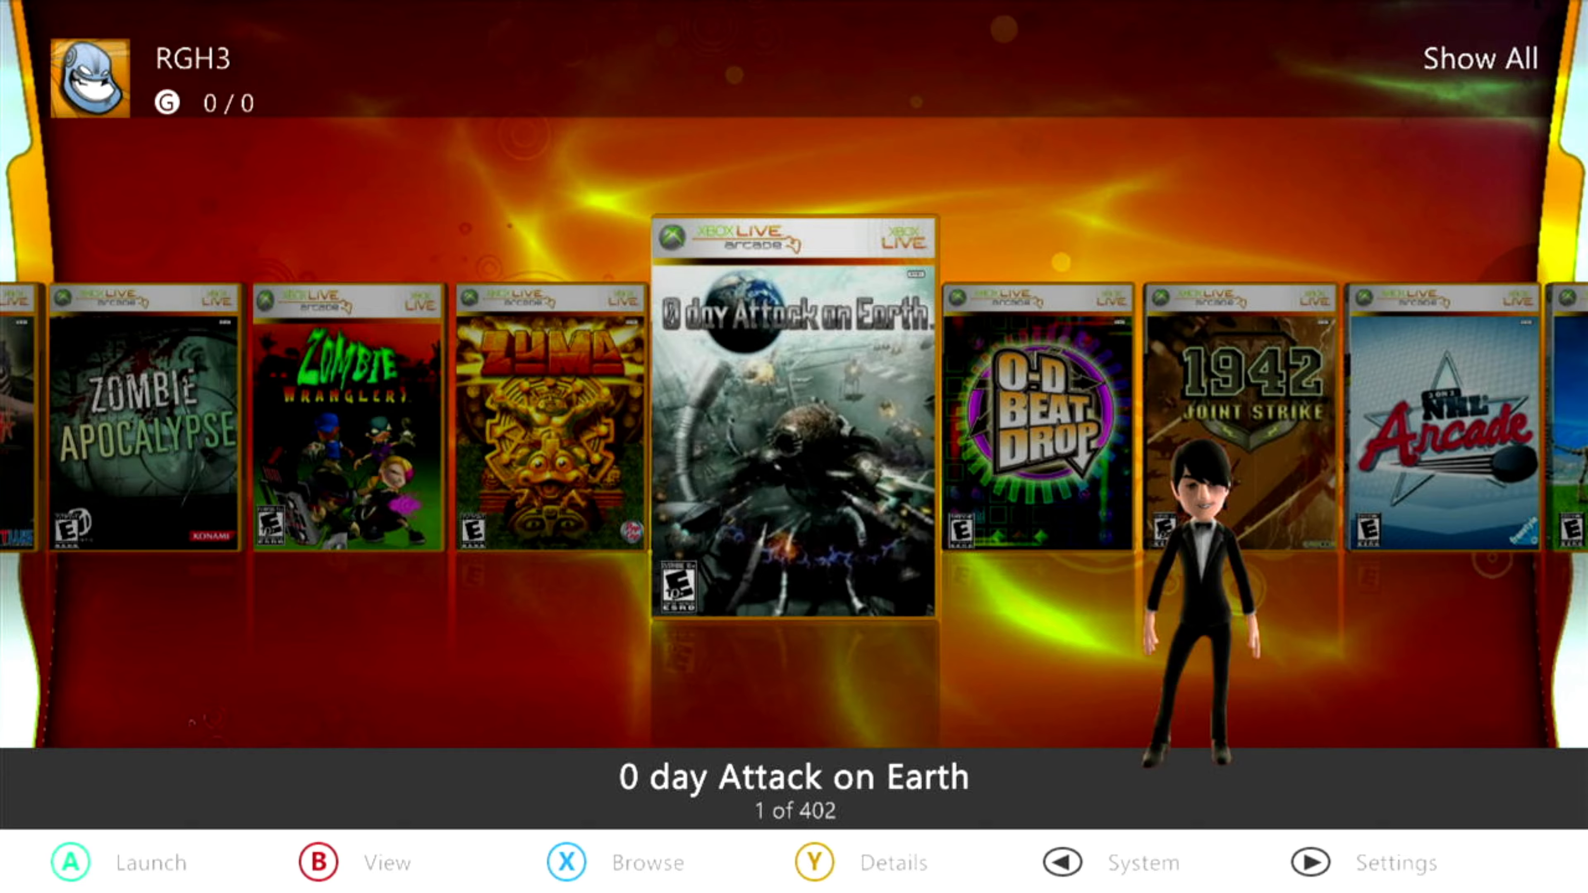
# Switch to the Xbox 360 Aurora dashboard and open the Usb0 drive in its File Manager.
pyautogui.press('Escape')
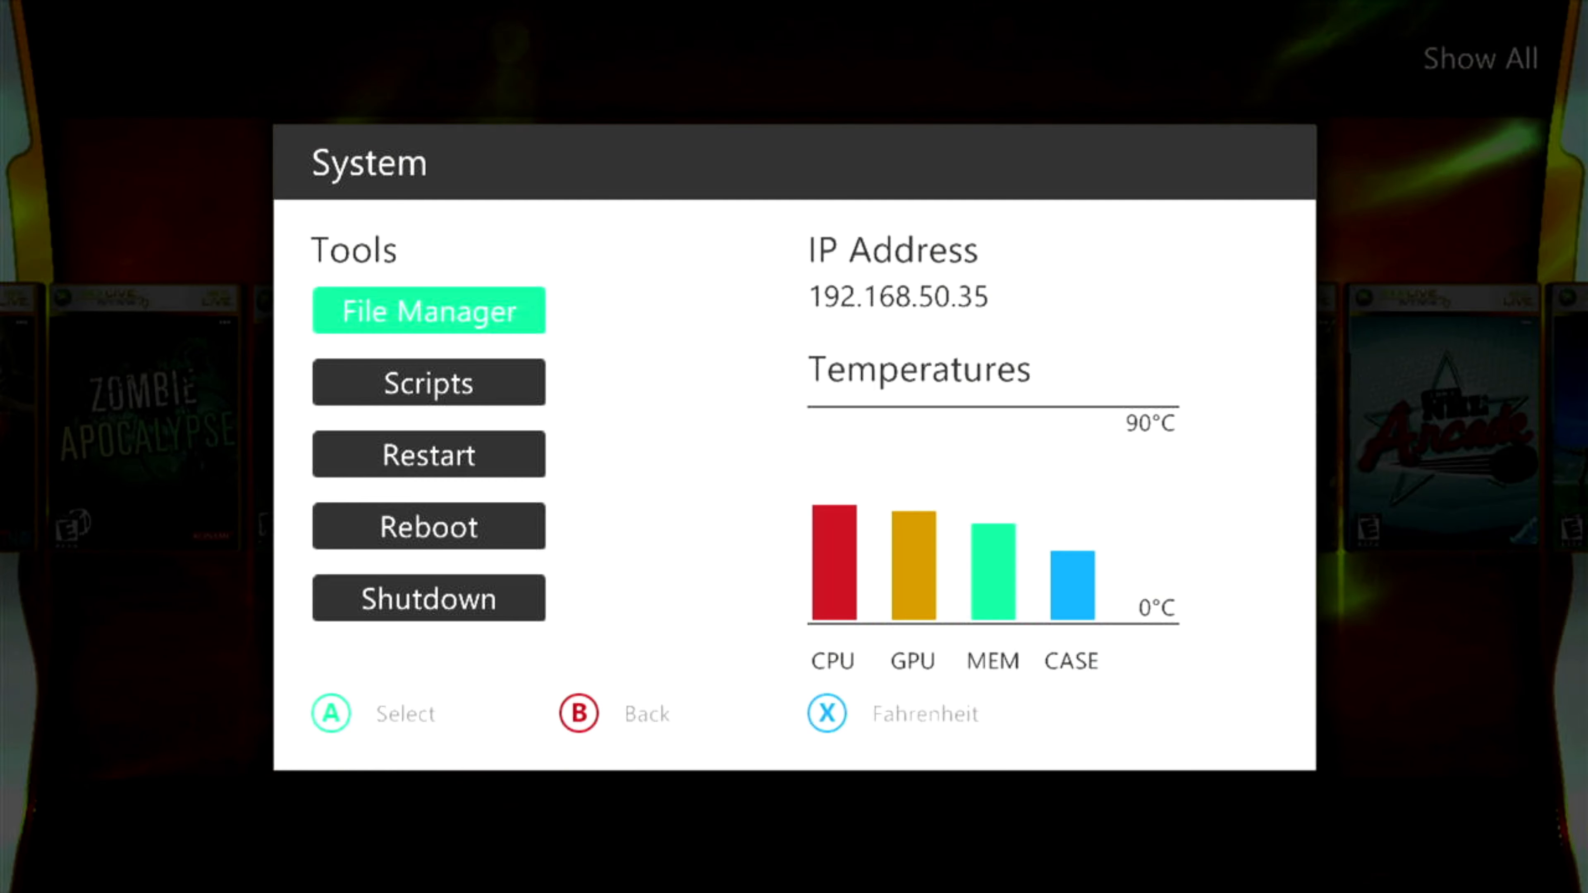
pyautogui.press('Return')
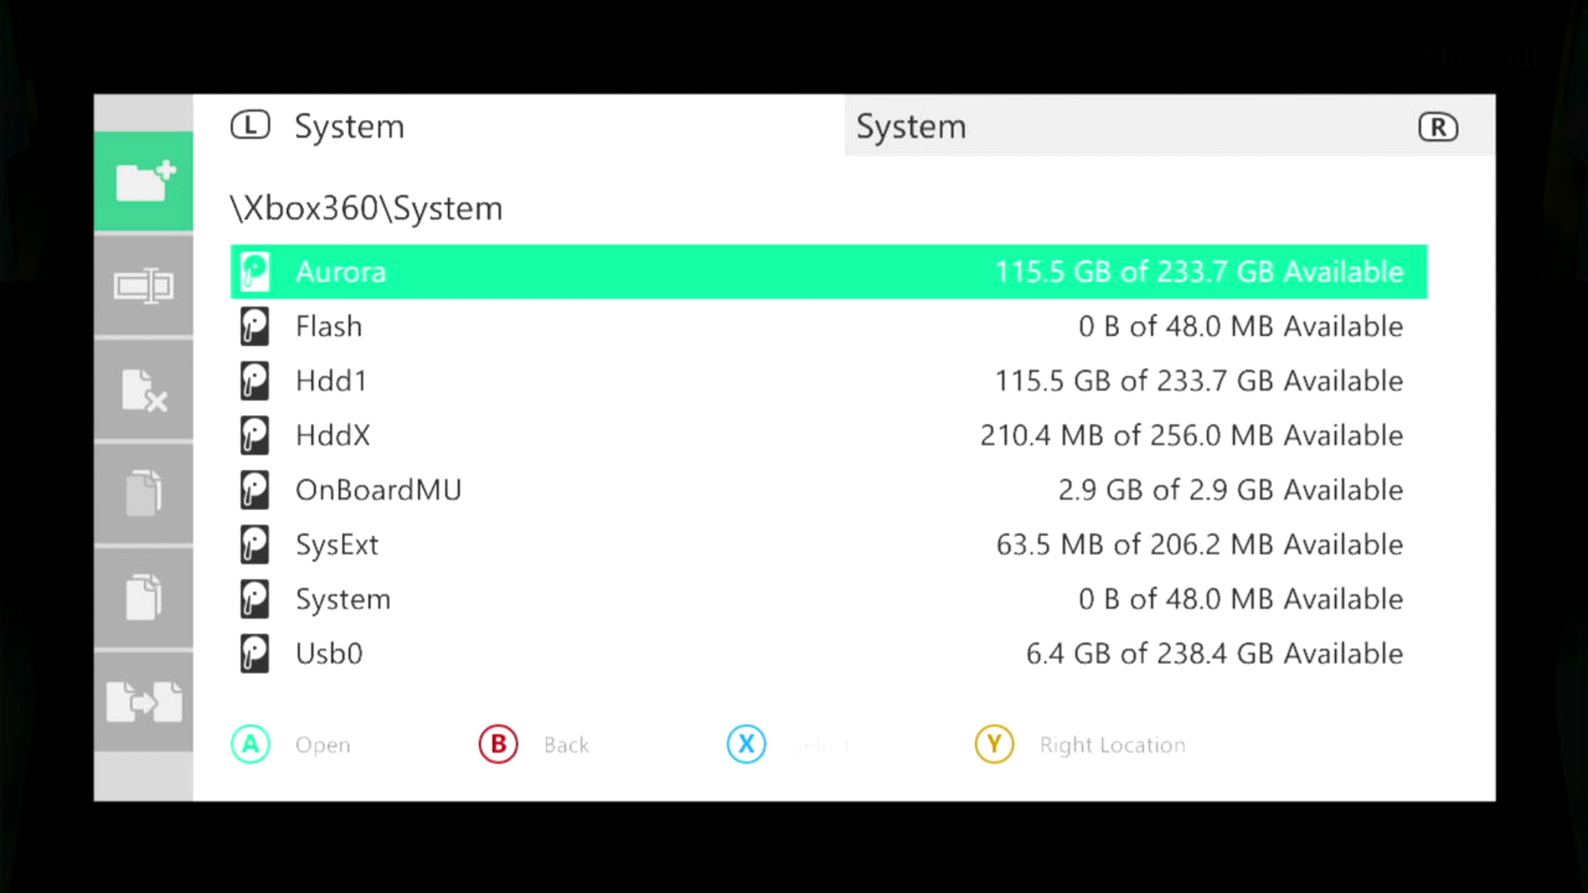
pyautogui.press('Down')
pyautogui.press('Down')
pyautogui.press('Down')
pyautogui.press('Down')
pyautogui.press('Down')
pyautogui.press('Down')
pyautogui.press('Down')
pyautogui.press('Return')
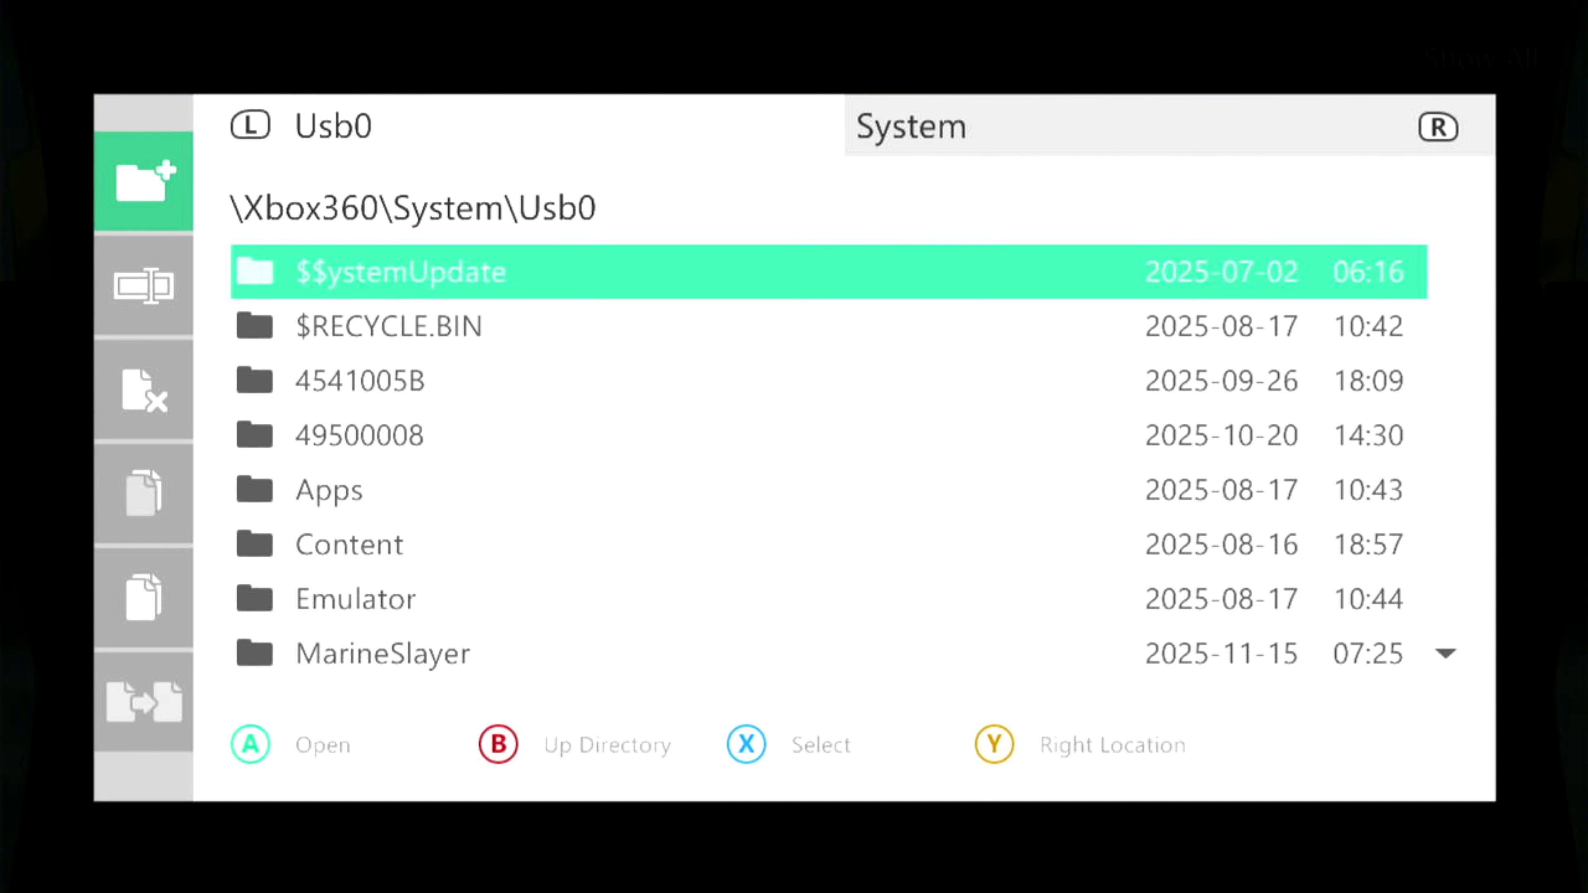
# Mark the MarineSlayer folder on Usb0 and queue it for copying.
pyautogui.press('Down')
pyautogui.press('Down')
pyautogui.press('Down')
pyautogui.press('Down')
pyautogui.press('Down')
pyautogui.press('Down')
pyautogui.press('Down')
pyautogui.press('x')
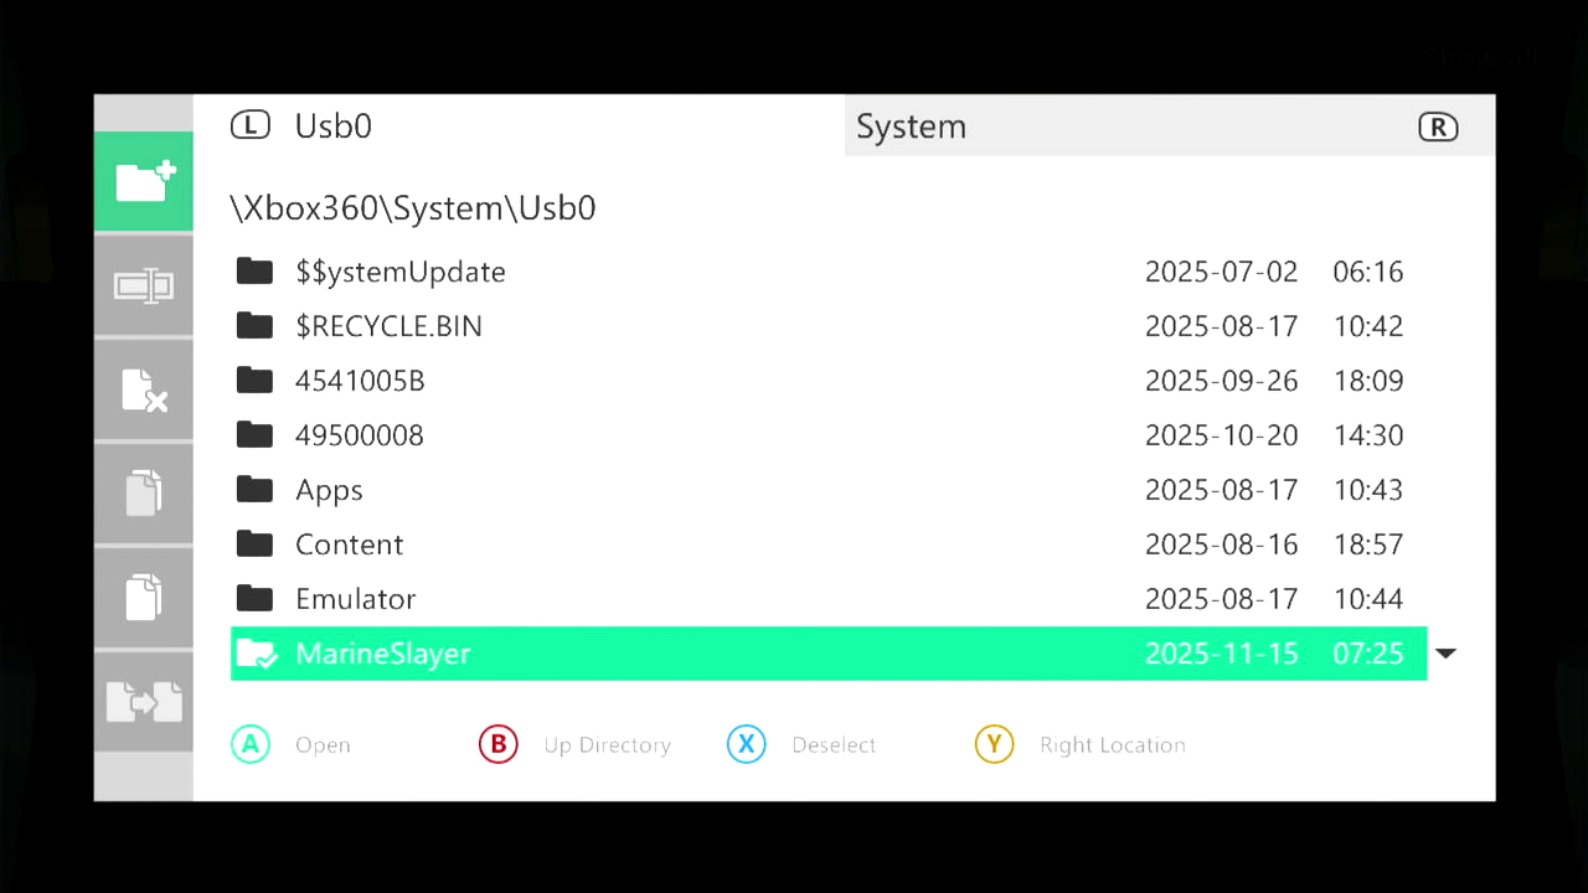
pyautogui.press('Left')
pyautogui.press('Down')
pyautogui.press('Down')
pyautogui.press('Down')
pyautogui.press('Down')
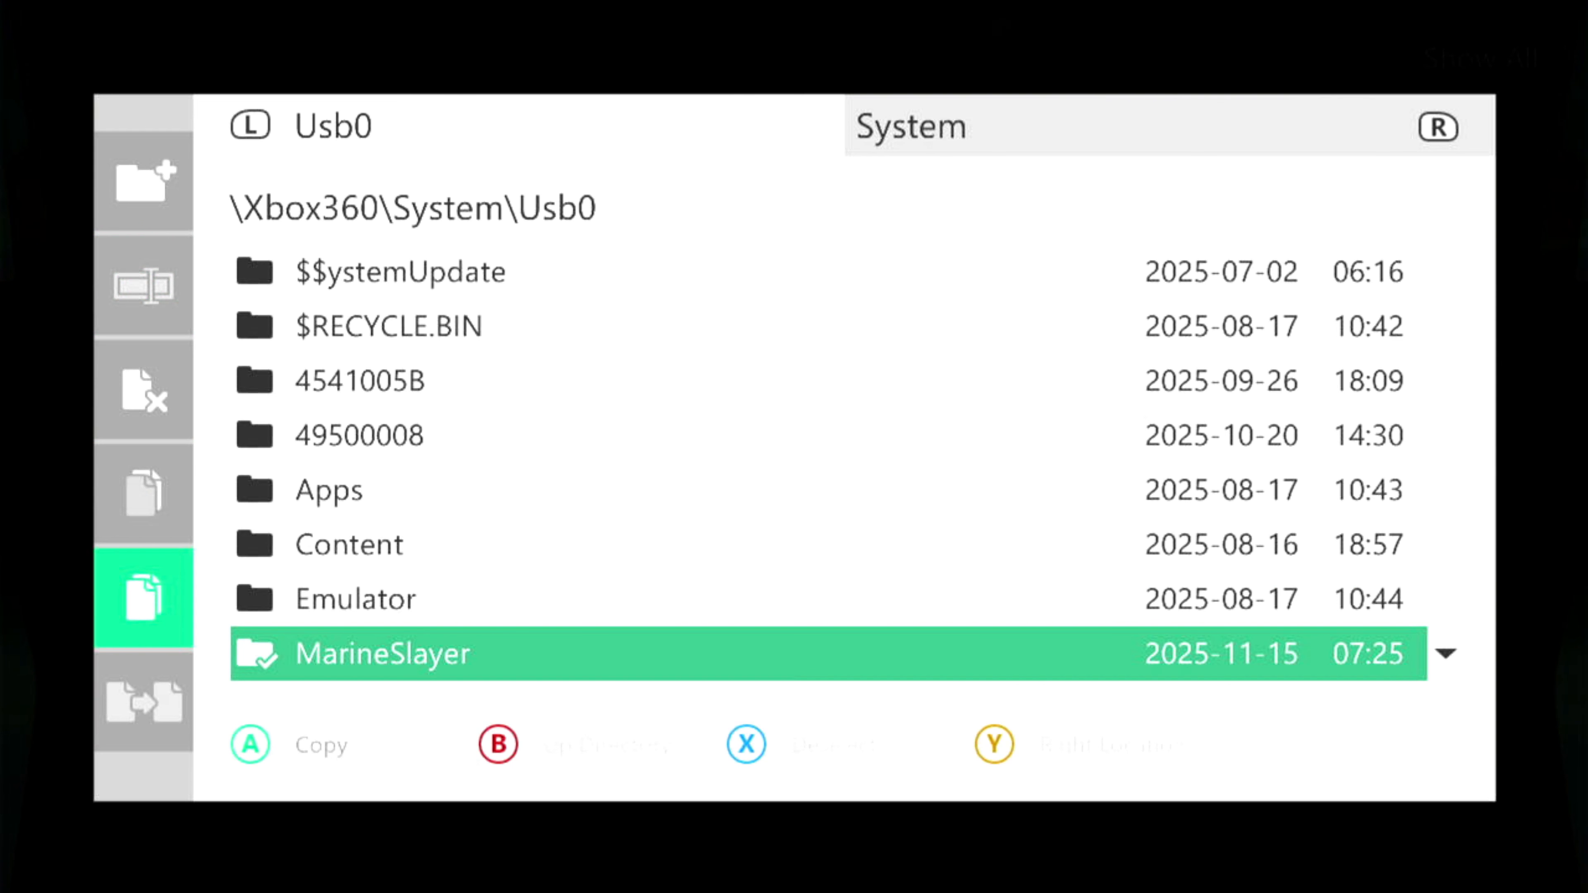
pyautogui.press('Return')
# Open the Hdd1 drive in the File Manager's other location as the copy destination.
pyautogui.press('Tab')
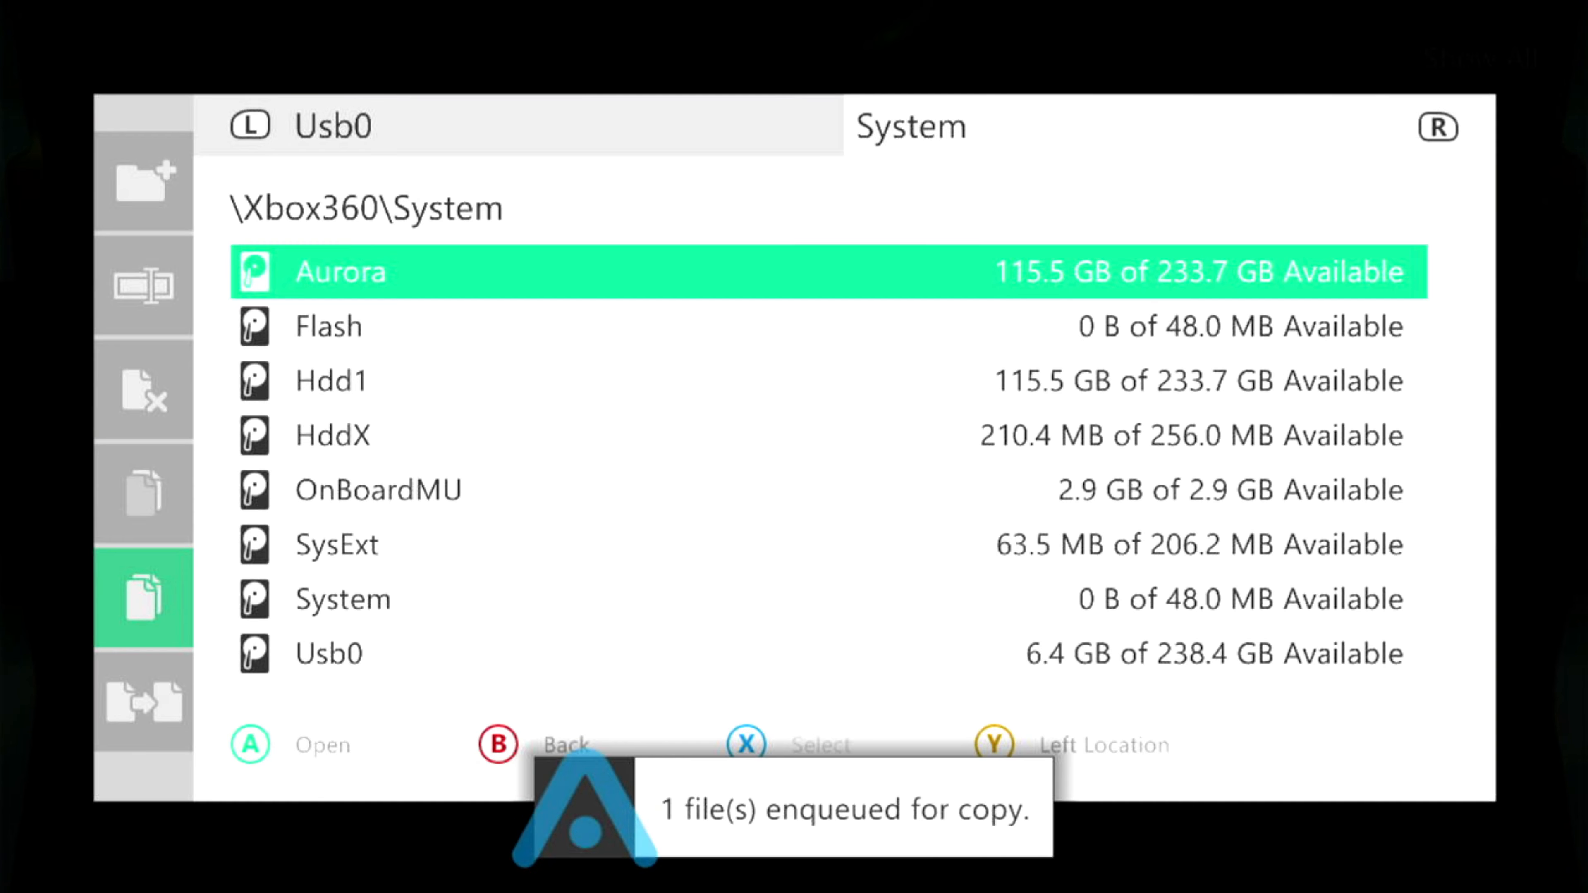
pyautogui.press('Down')
pyautogui.press('Down')
pyautogui.press('Down')
pyautogui.press('Down')
pyautogui.press('Down')
pyautogui.press('Down')
pyautogui.press('Down')
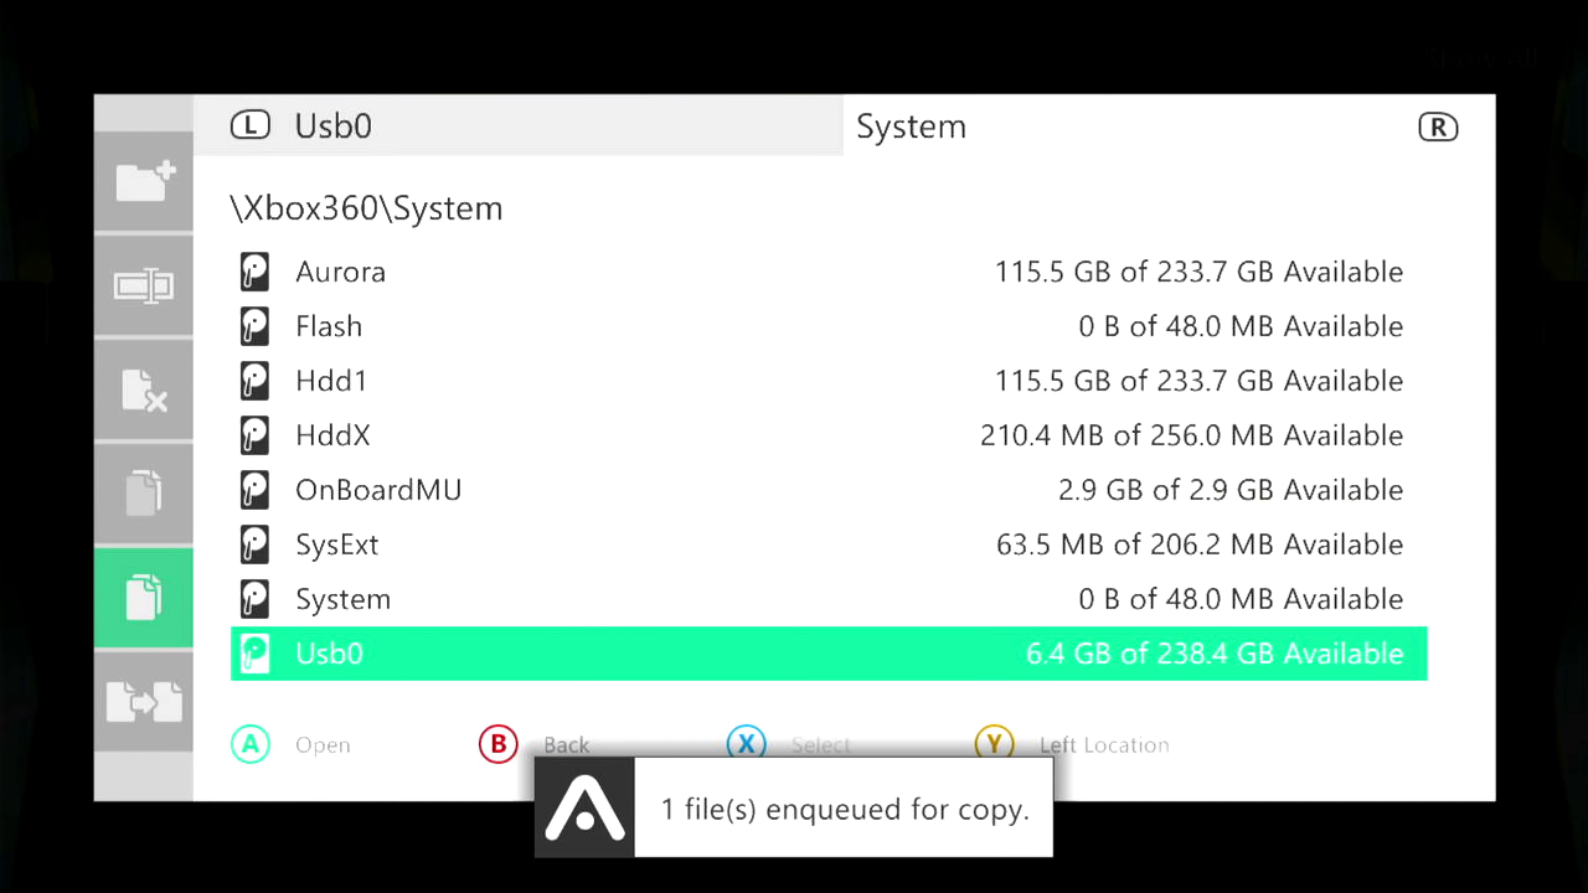
pyautogui.press('Up')
pyautogui.press('Up')
pyautogui.press('Up')
pyautogui.press('Up')
pyautogui.press('Up')
pyautogui.press('Return')
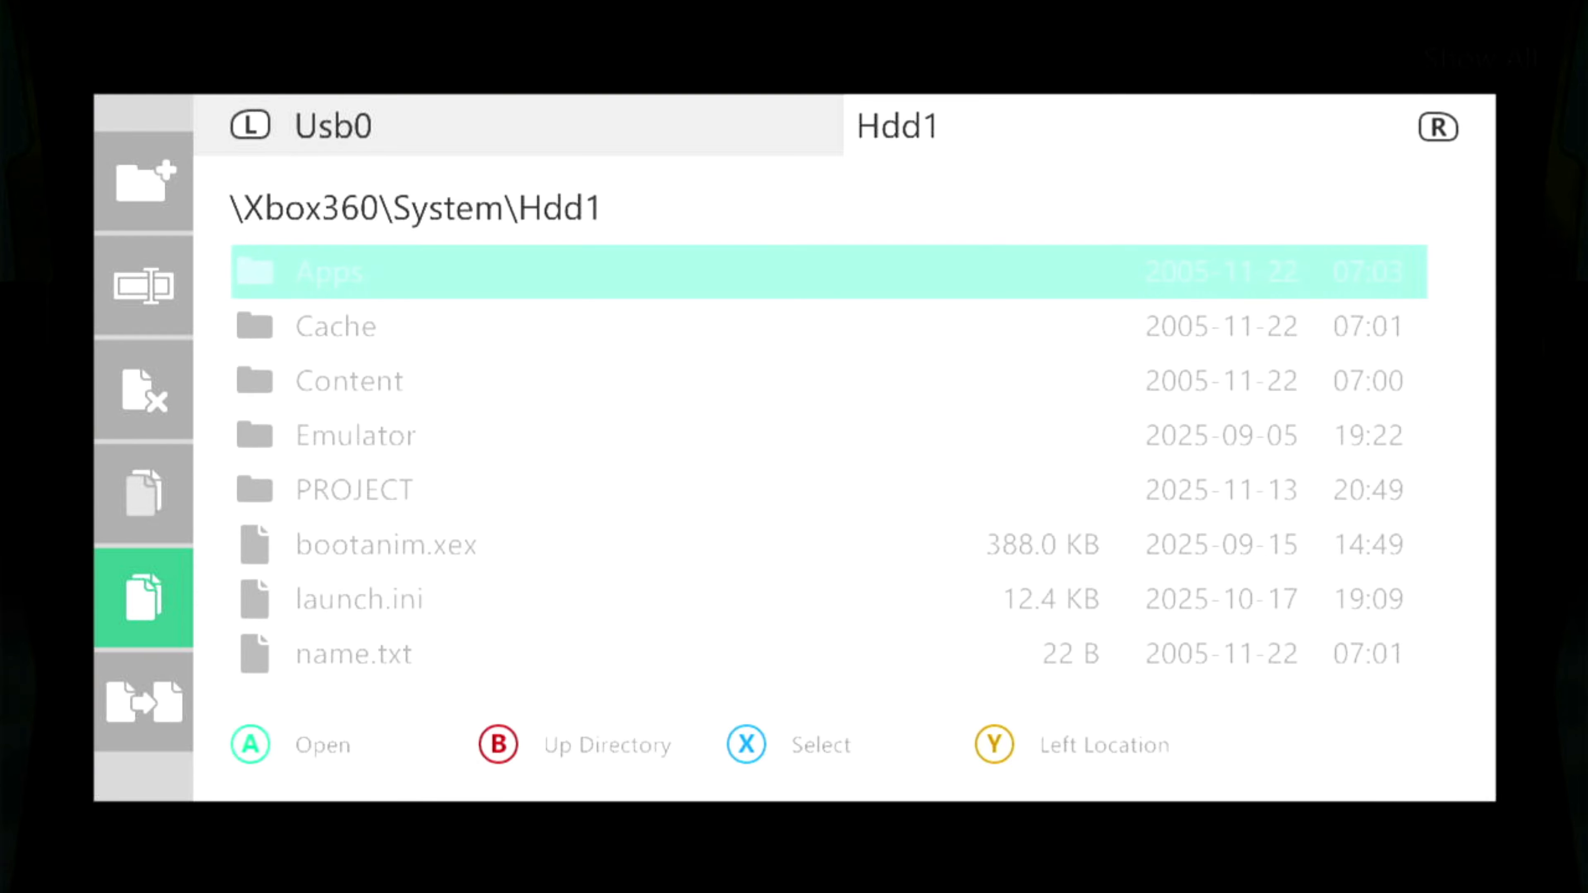
# Paste the queued MarineSlayer folder into the PROJECT folder on Hdd1.
pyautogui.press('Down')
pyautogui.press('Down')
pyautogui.press('Down')
pyautogui.press('Down')
pyautogui.press('Return')
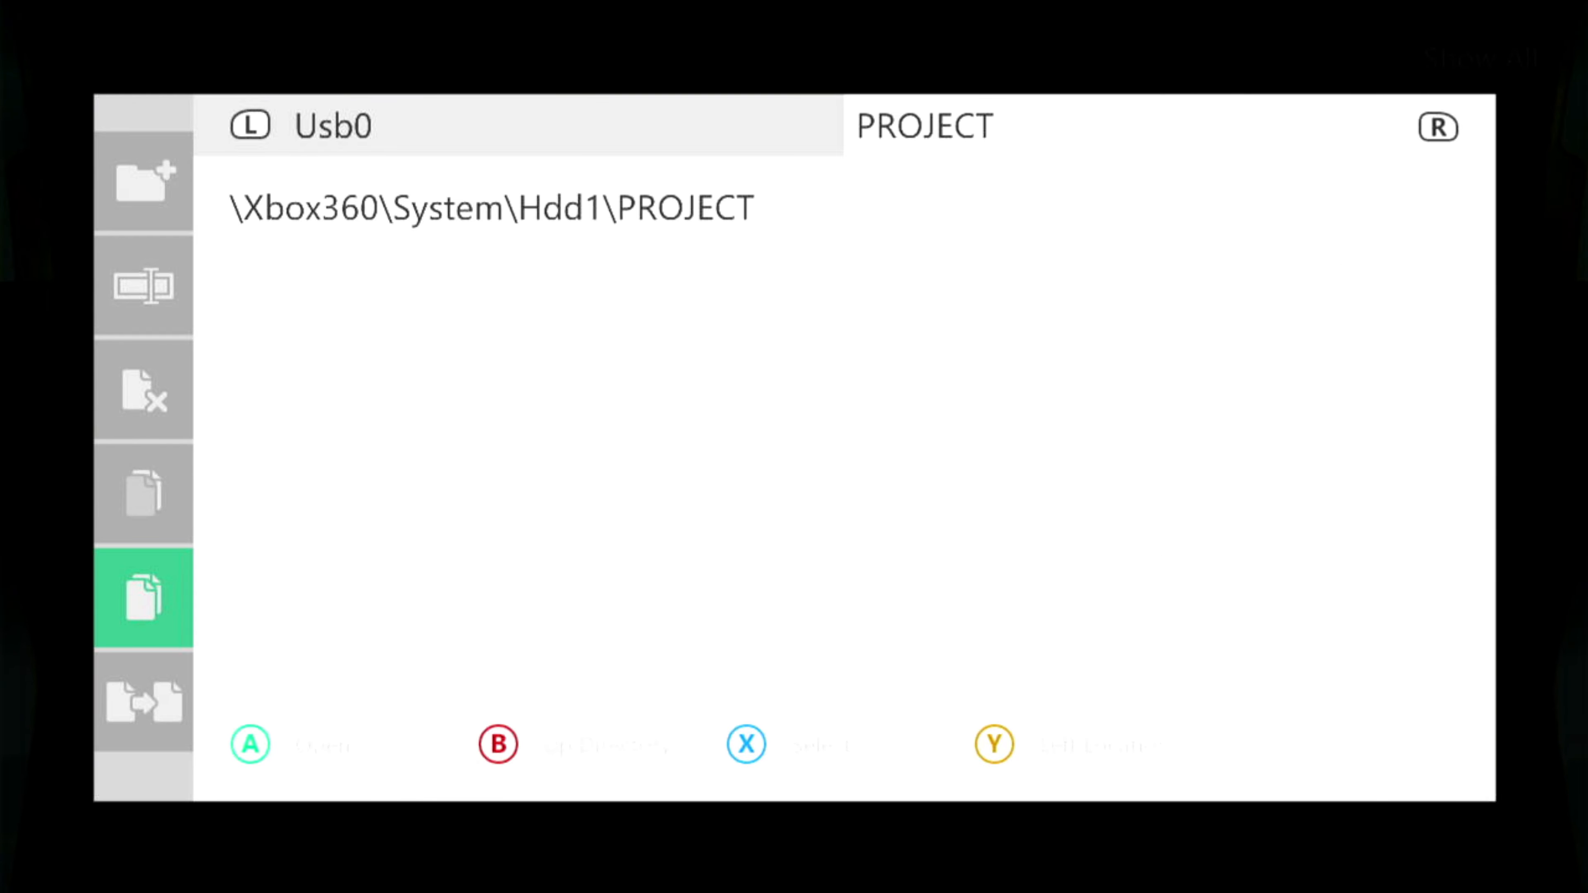
pyautogui.press('Return')
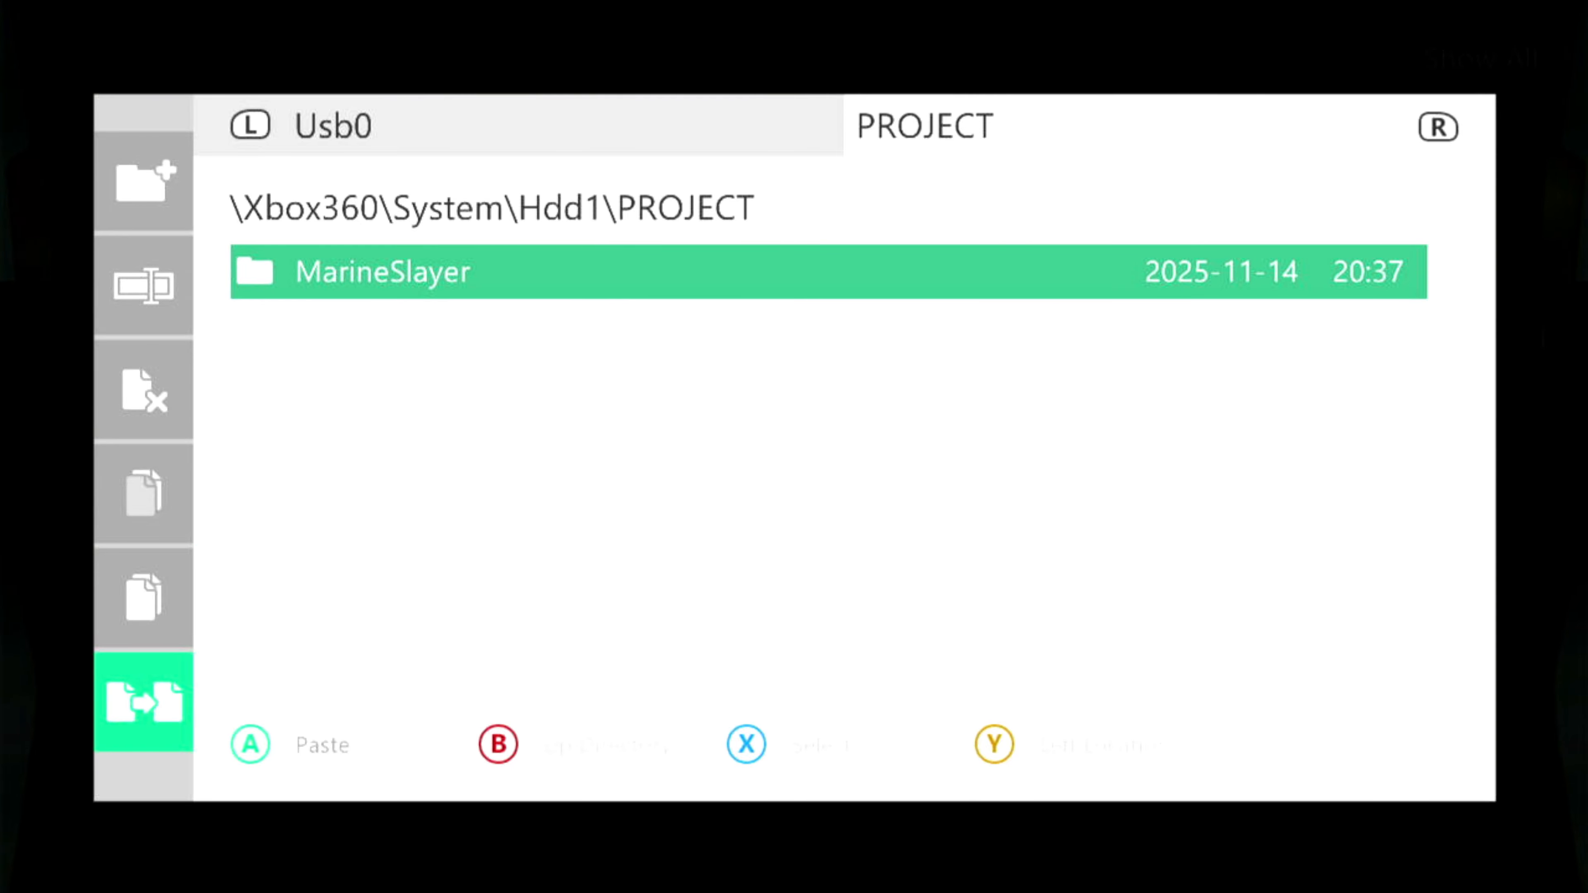
pyautogui.press('Return')
pyautogui.press('Right')
pyautogui.press('Return')
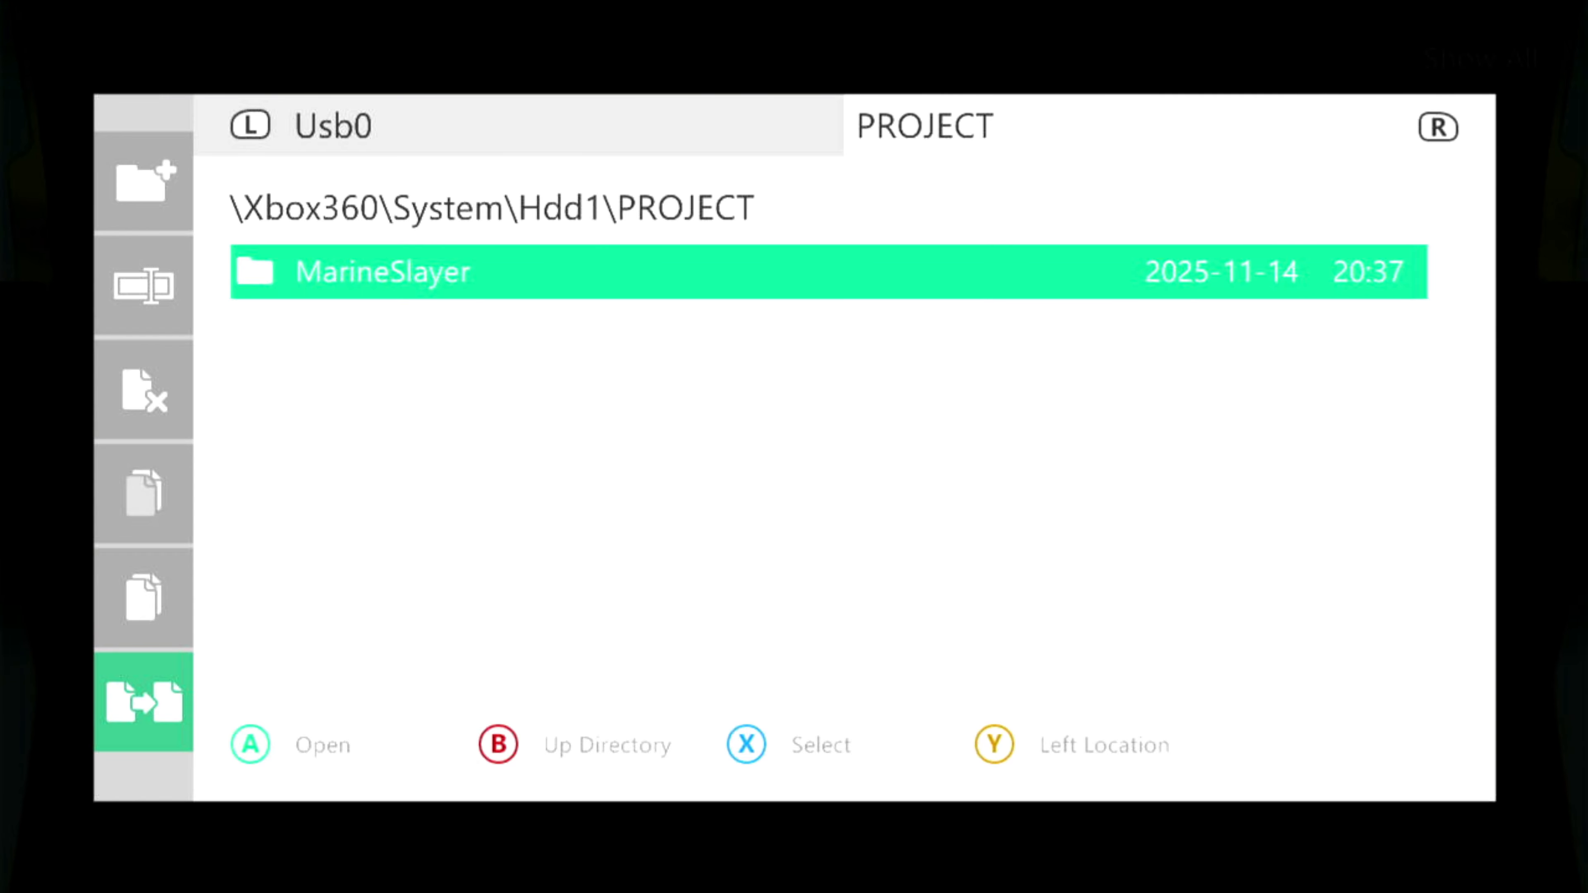
# Open the copied MarineSlayer folder in PROJECT and launch default.xex.
pyautogui.press('Left')
pyautogui.press('Right')
pyautogui.press('Return')
pyautogui.press('Down')
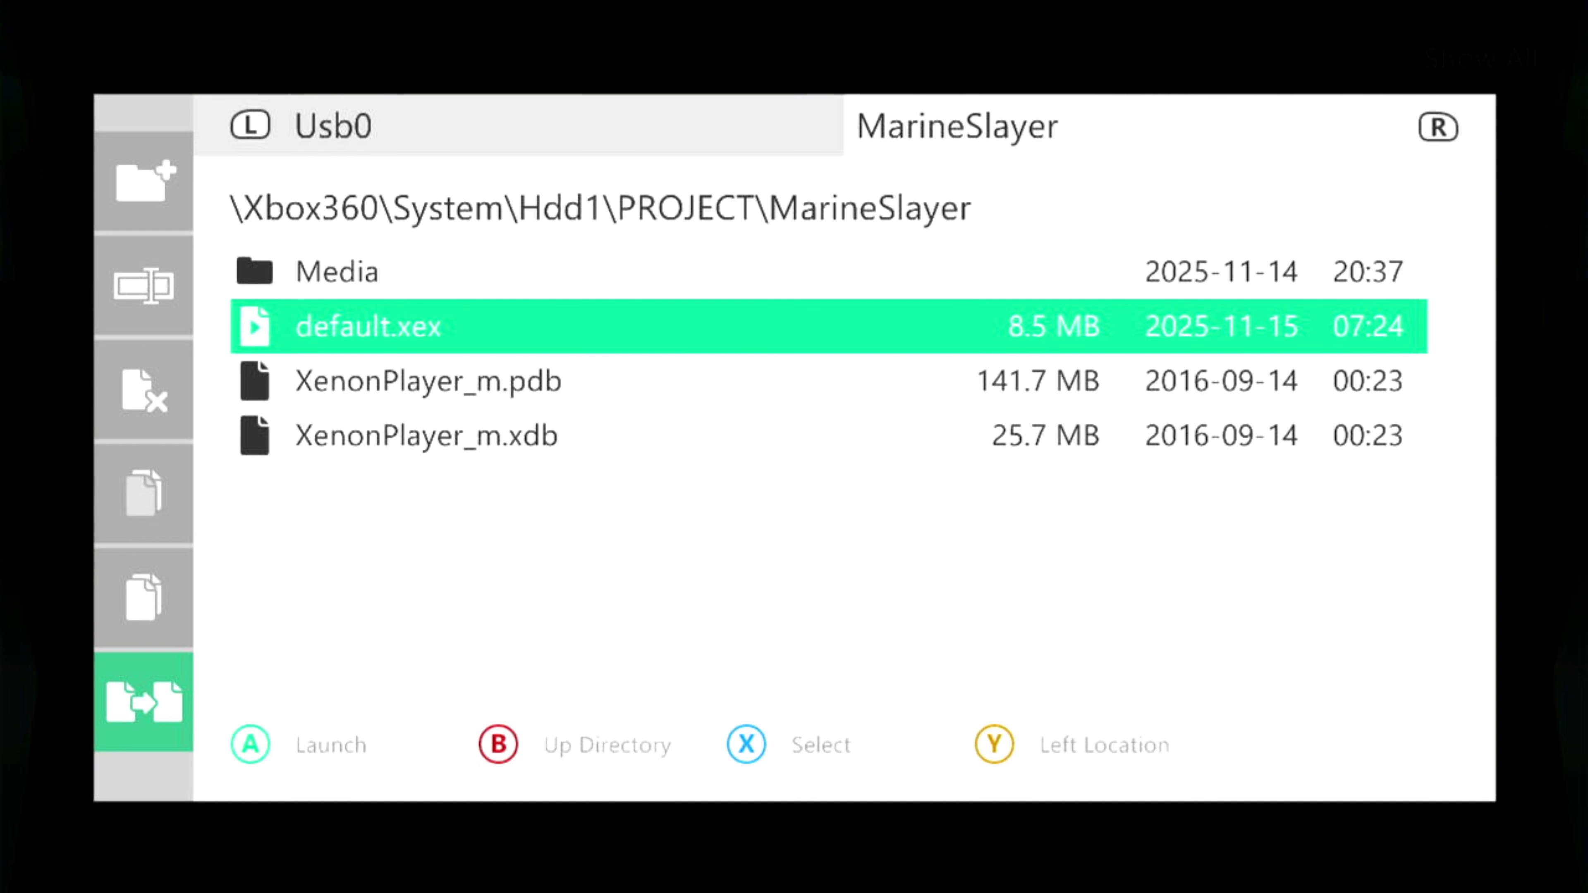
pyautogui.press('Return')
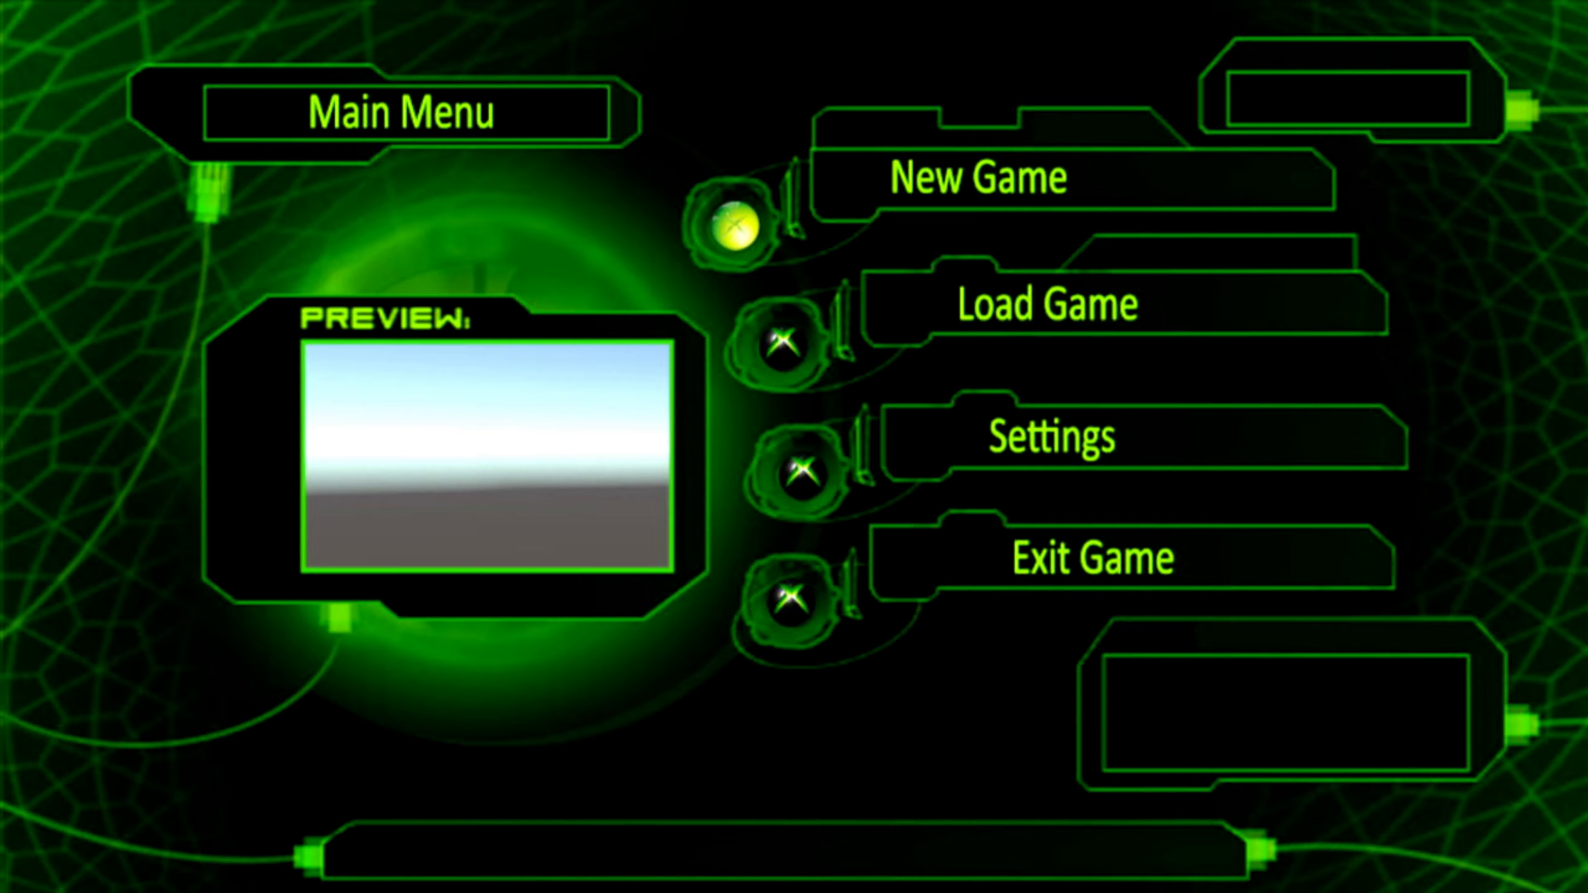
# Check the main menu navigation by moving the highlight from New Game to Exit Game and back.
pyautogui.press('Down')
pyautogui.press('Down')
pyautogui.press('Down')
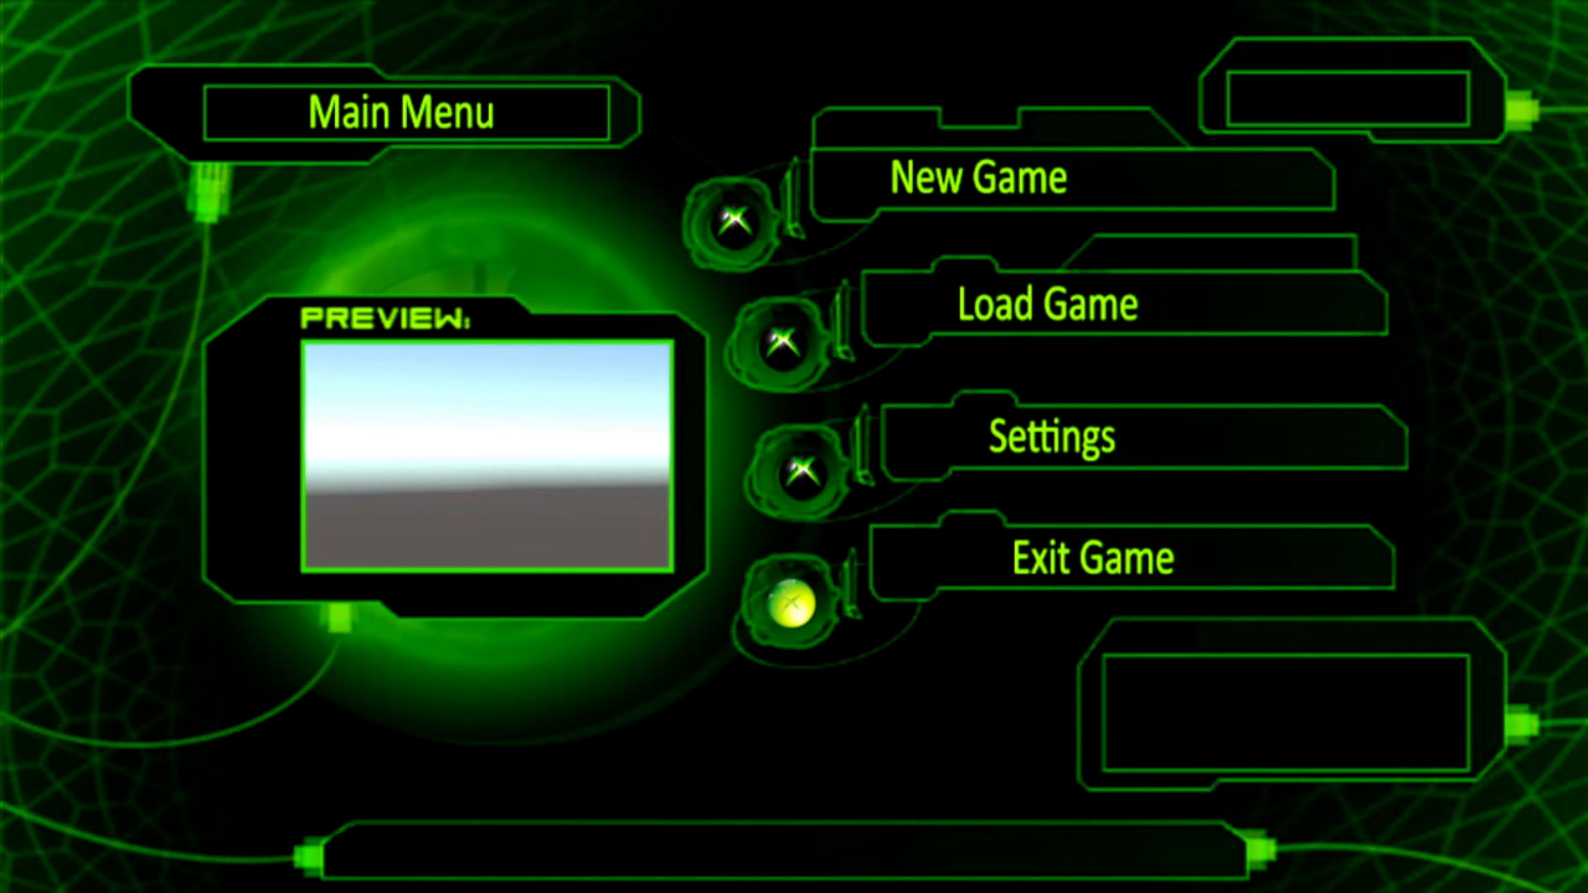
pyautogui.press('Up')
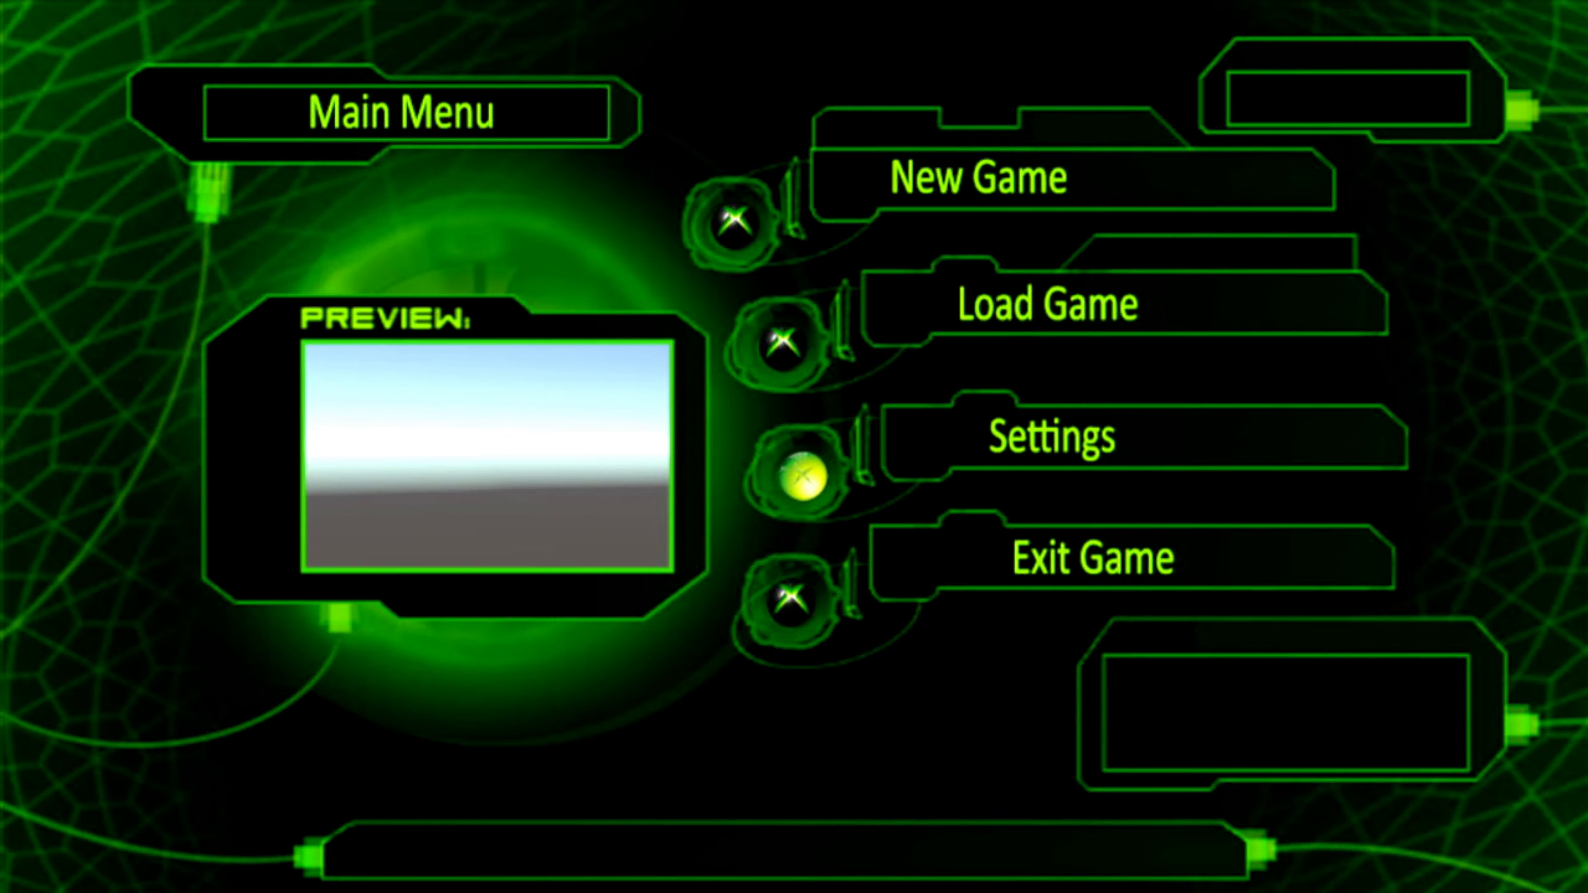
pyautogui.press('Up')
pyautogui.press('Up')
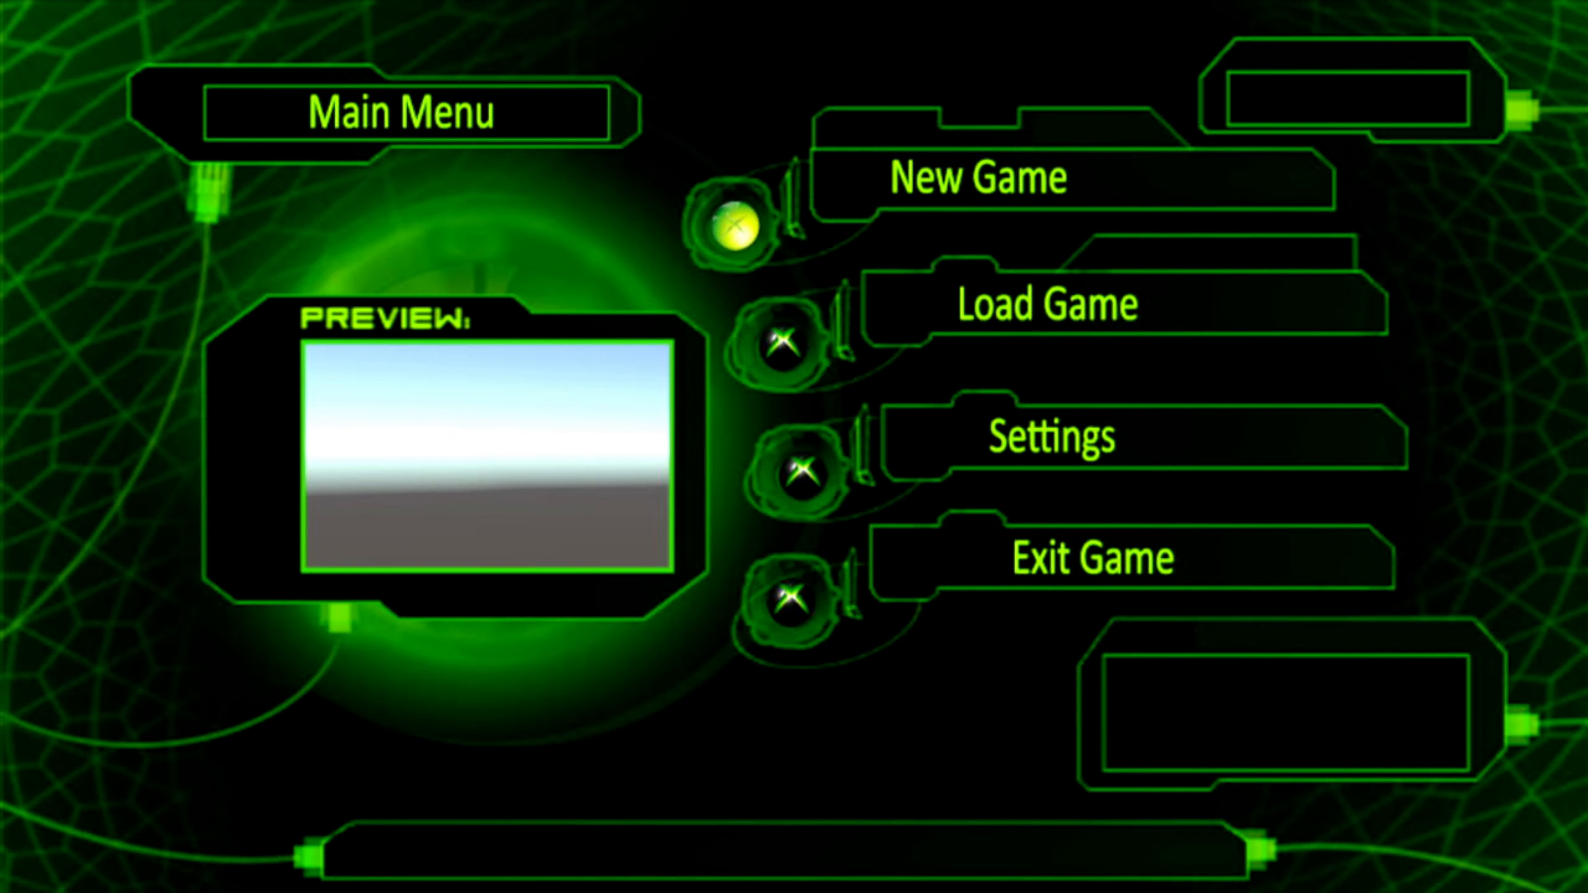
# Check the Load Game and Settings submenus in turn, going back to the main menu from each.
pyautogui.press('Down')
pyautogui.press('Return')
pyautogui.press('Down')
pyautogui.press('Down')
pyautogui.press('Up')
pyautogui.press('Up')
pyautogui.press('Down')
pyautogui.press('Down')
pyautogui.press('Return')
pyautogui.press('Down')
pyautogui.press('Down')
pyautogui.press('Return')
pyautogui.press('Down')
pyautogui.press('Down')
pyautogui.press('Down')
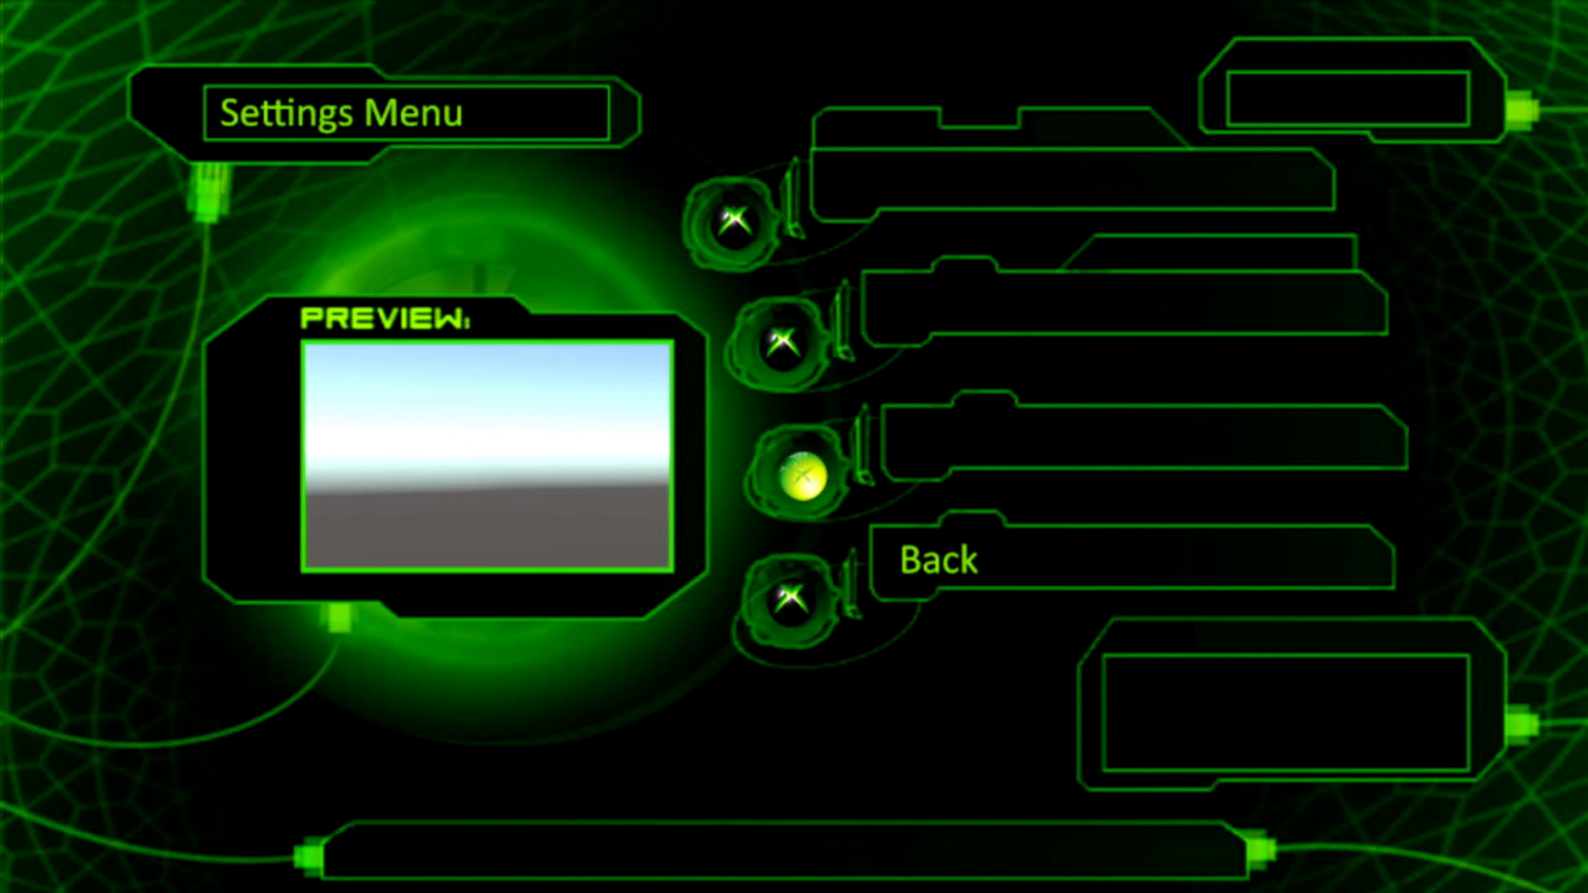
pyautogui.press('Return')
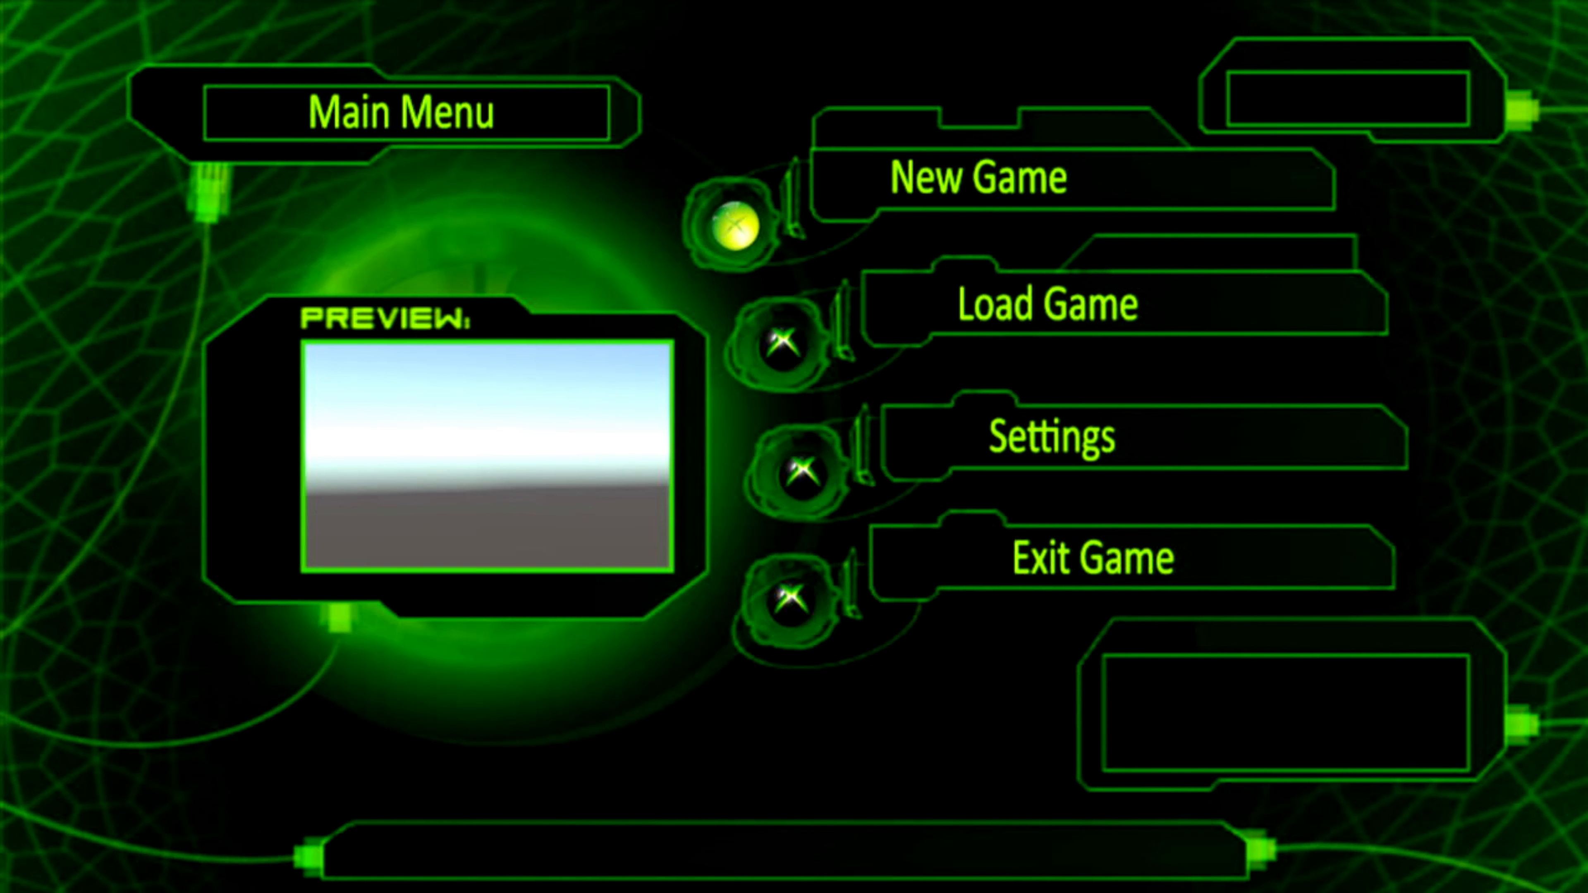
# Start a new game from the main menu and walk the marine toward the platform with the red item.
pyautogui.press('Down')
pyautogui.press('Down')
pyautogui.press('Down')
pyautogui.press('Up')
pyautogui.press('Up')
pyautogui.press('Up')
pyautogui.press('Return')
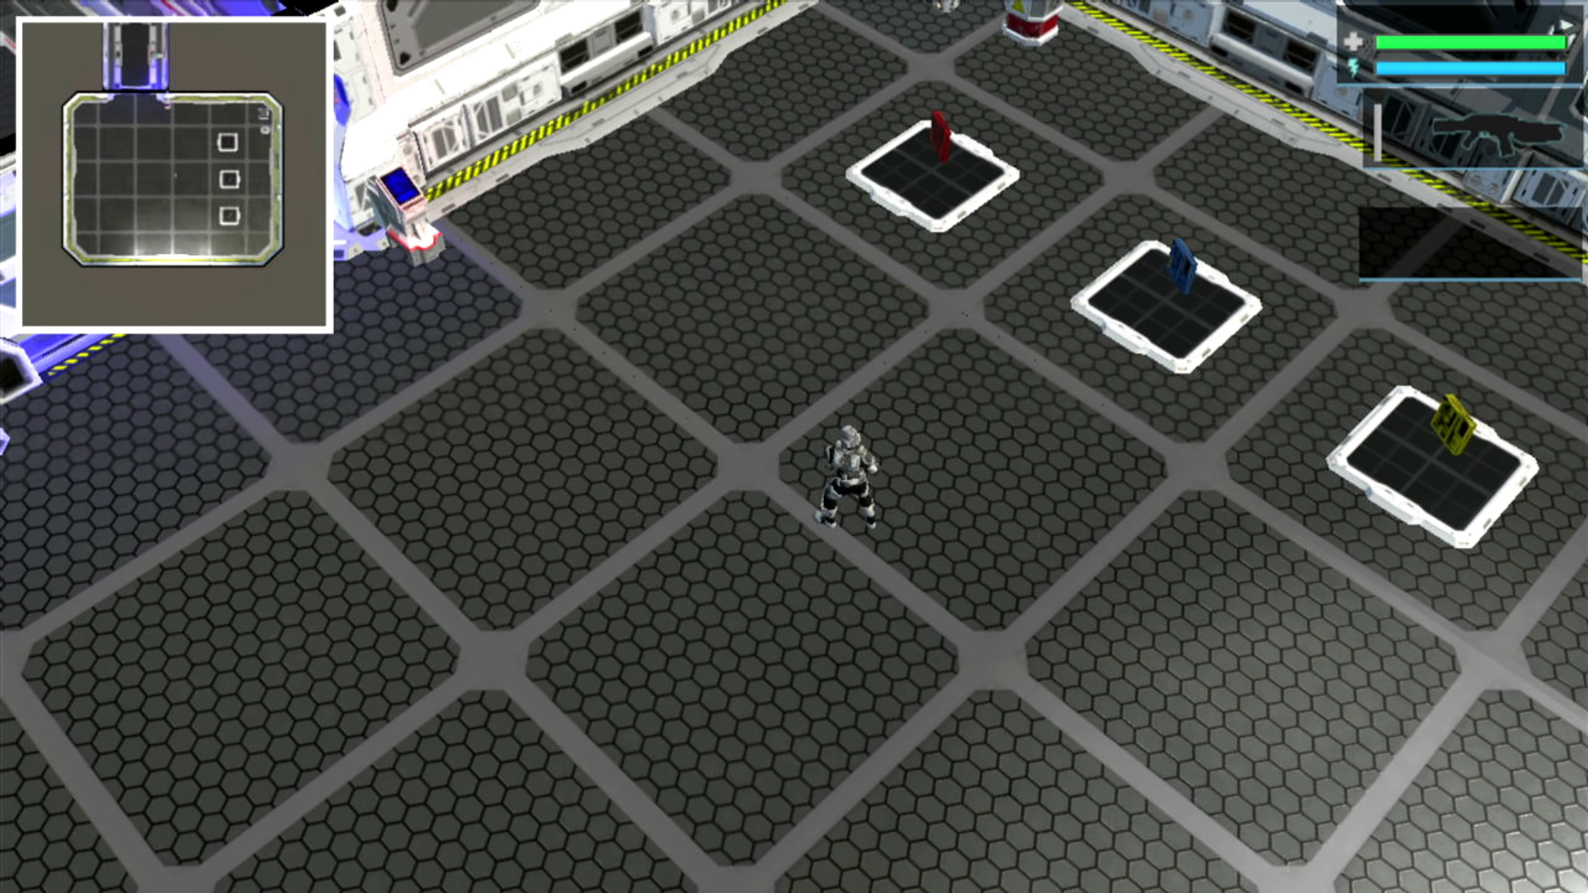
pyautogui.press('w')
pyautogui.press('a')
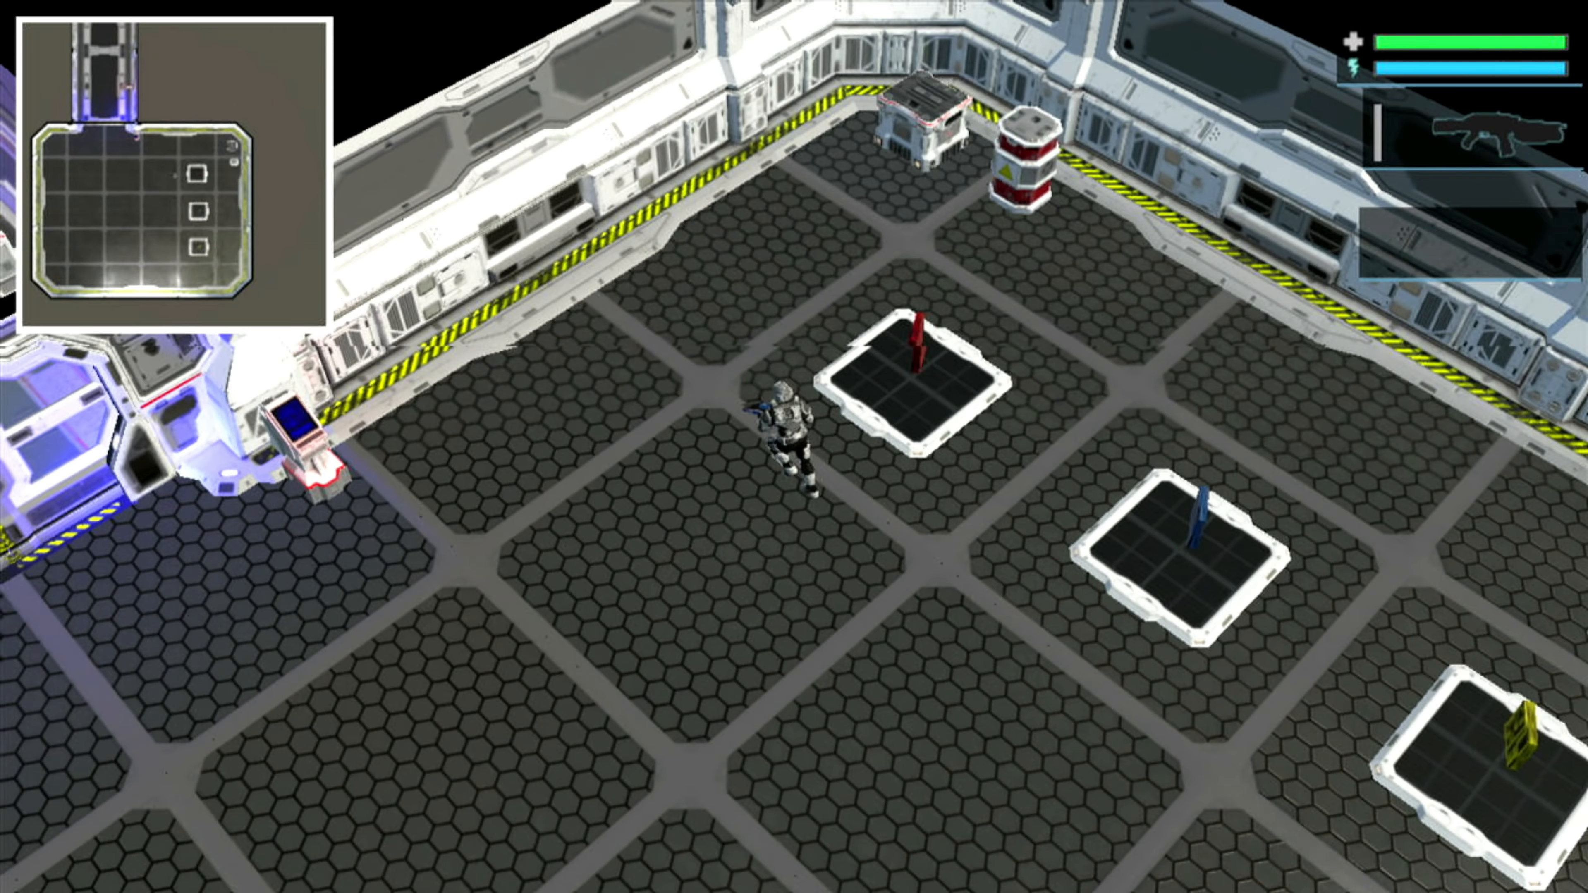